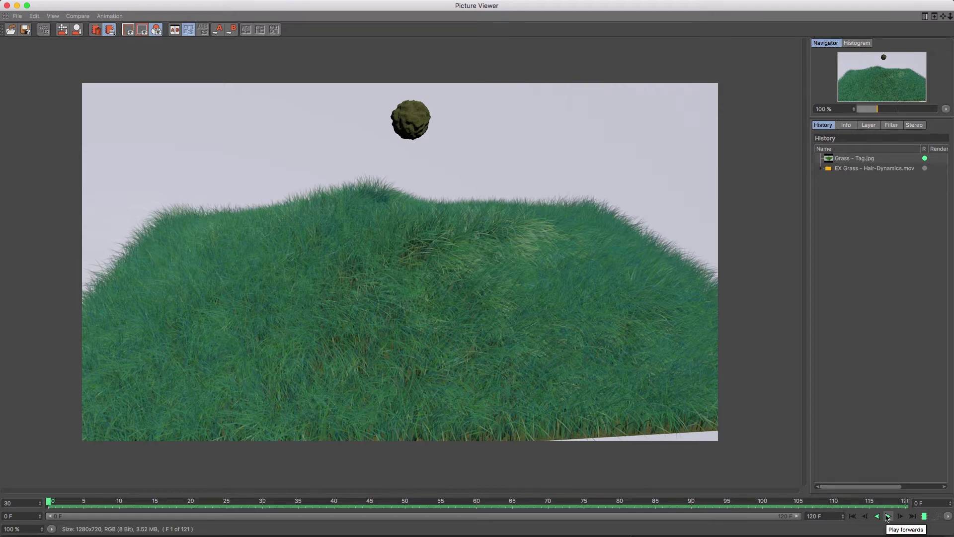
Play the grass-and-rock preview animation, stop it around frame 84, and close the Picture Viewer.
left_click(888, 517)
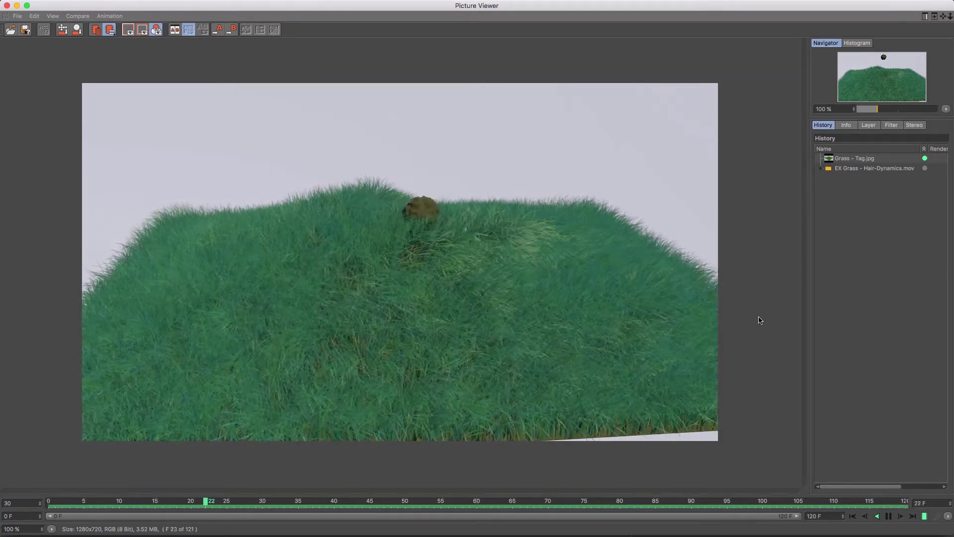
left_click(890, 517)
left_click(6, 6)
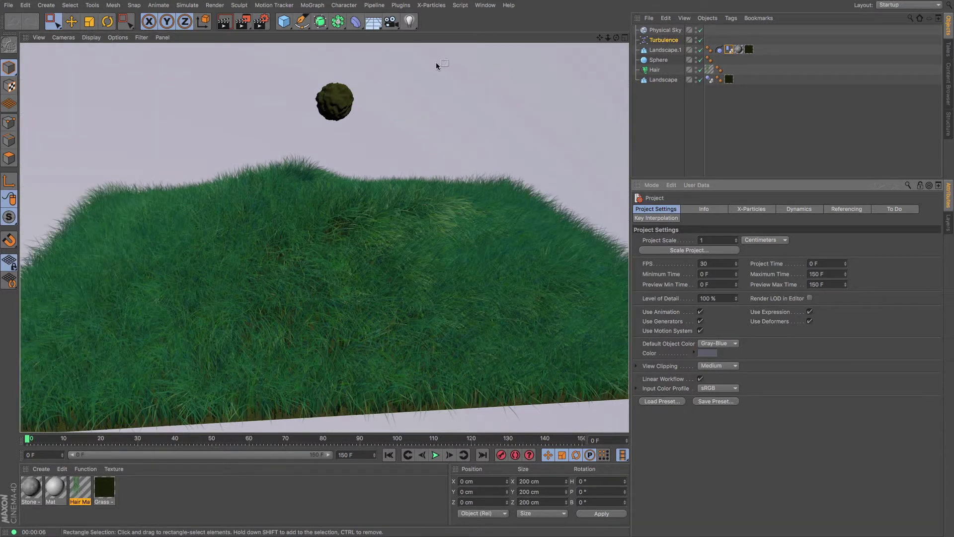
Start a new empty scene from the File menu.
left_click(10, 6)
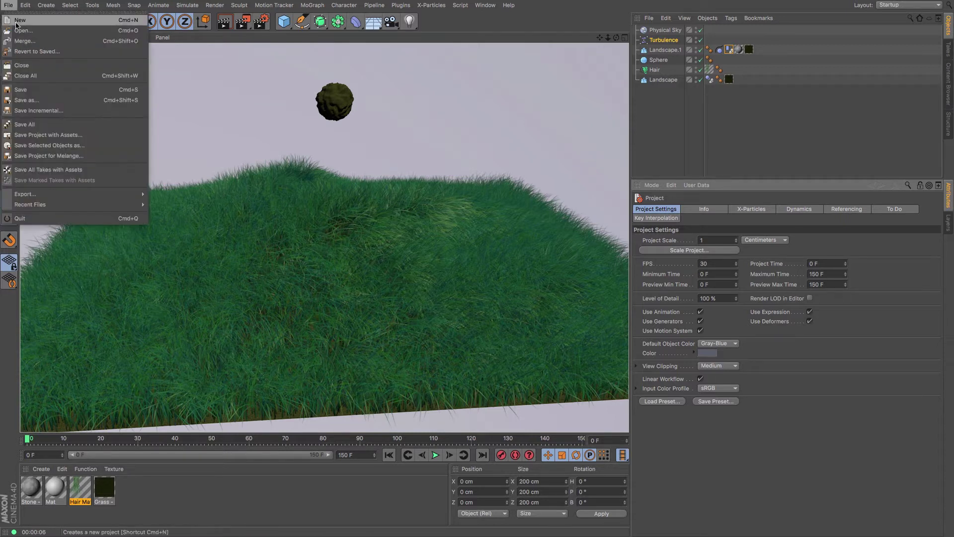
left_click(18, 20)
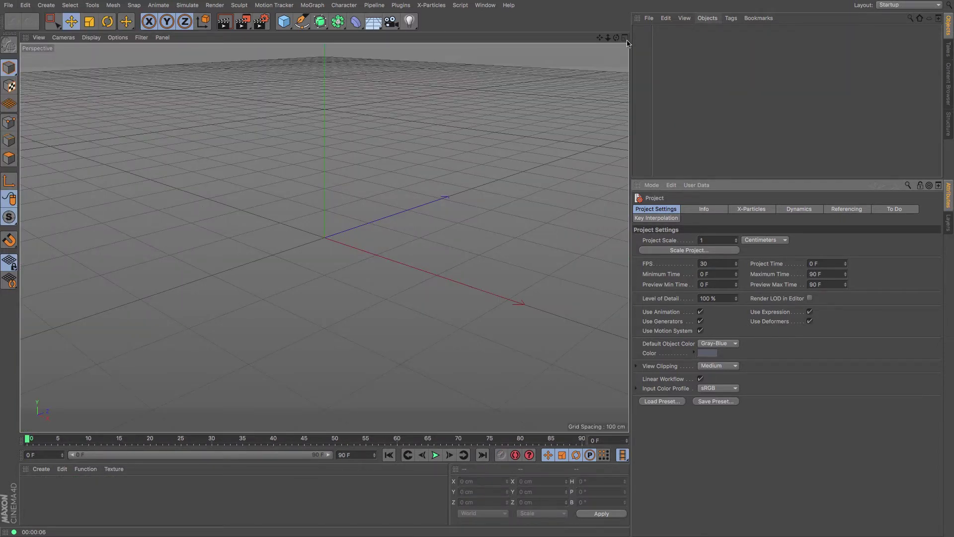
left_click_drag(616, 37, 324, 237)
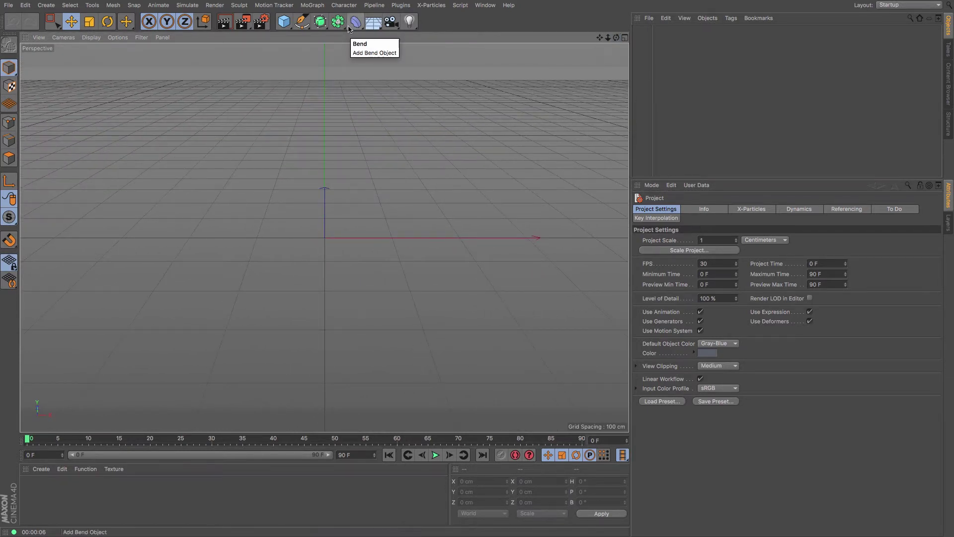
Add a Landscape object and enlarge it to about 665 × 145 × 812 cm.
left_click(286, 25)
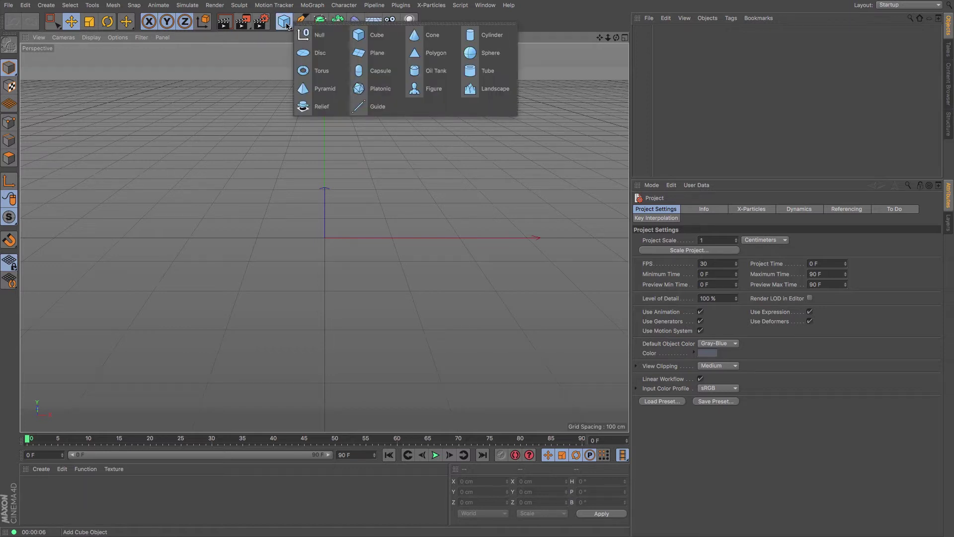
left_click(478, 91)
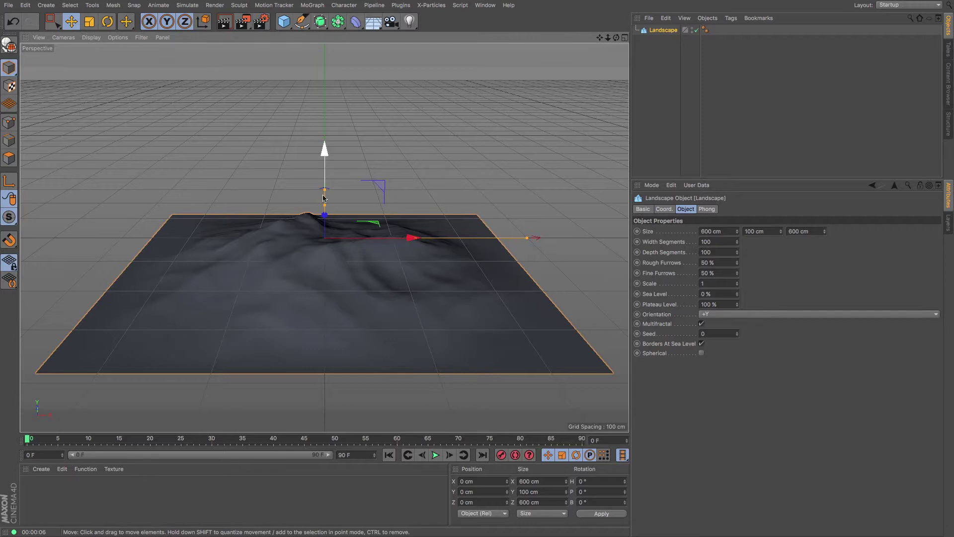
left_click_drag(528, 238, 549, 238)
left_click_drag(589, 93, 446, 151, "alt")
left_click_drag(427, 187, 454, 170)
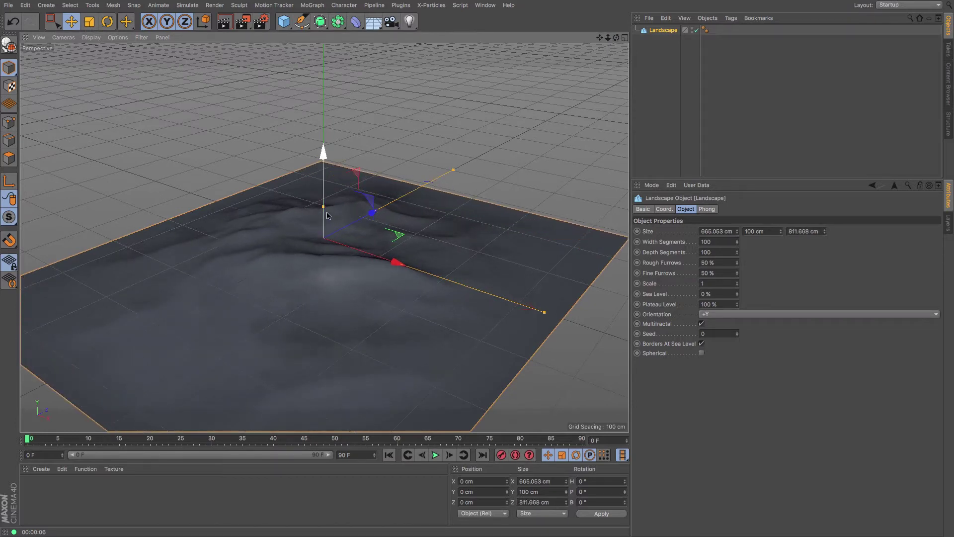
left_click_drag(324, 207, 323, 192)
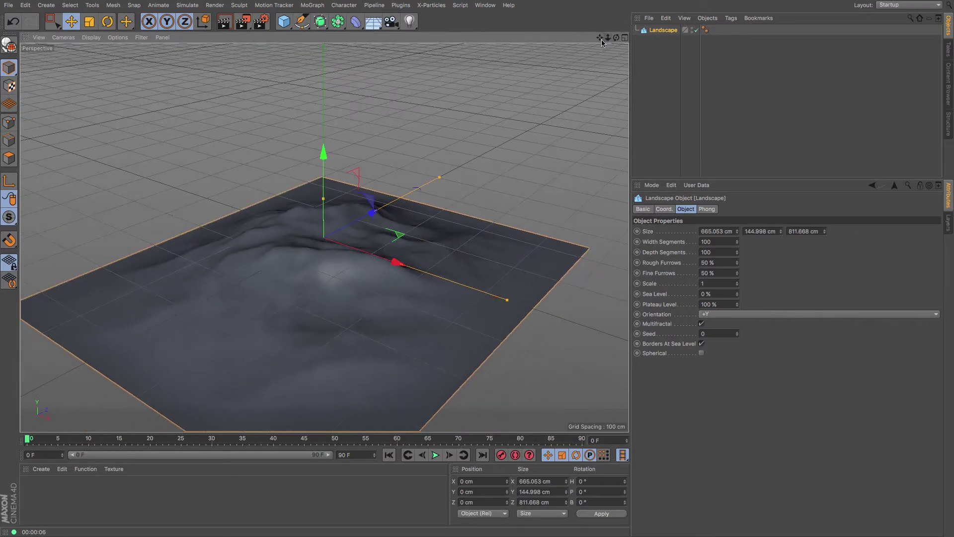
left_click_drag(599, 38, 324, 234)
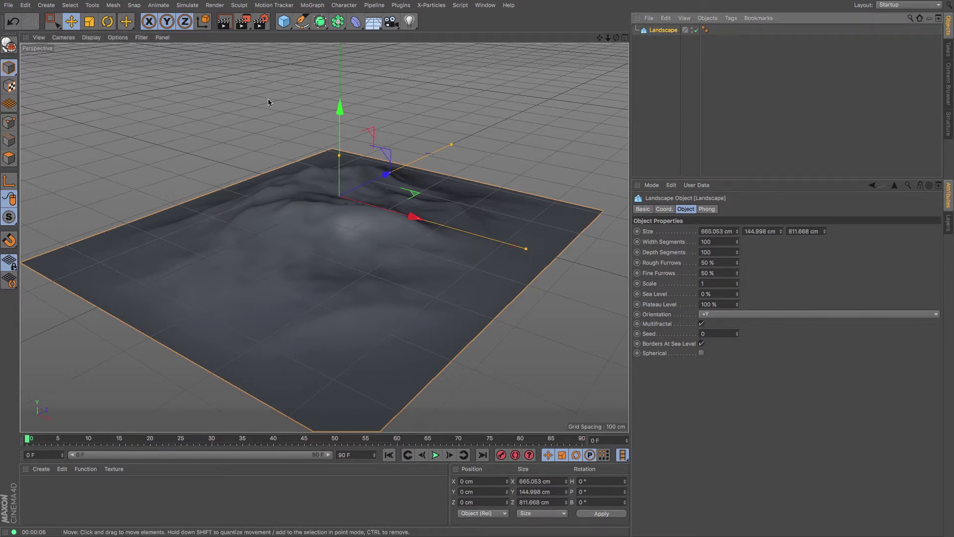
Add Hair to the Landscape via Simulate > Hair Objects, then render the brown strands.
left_click(187, 6)
mouse_move(201, 70)
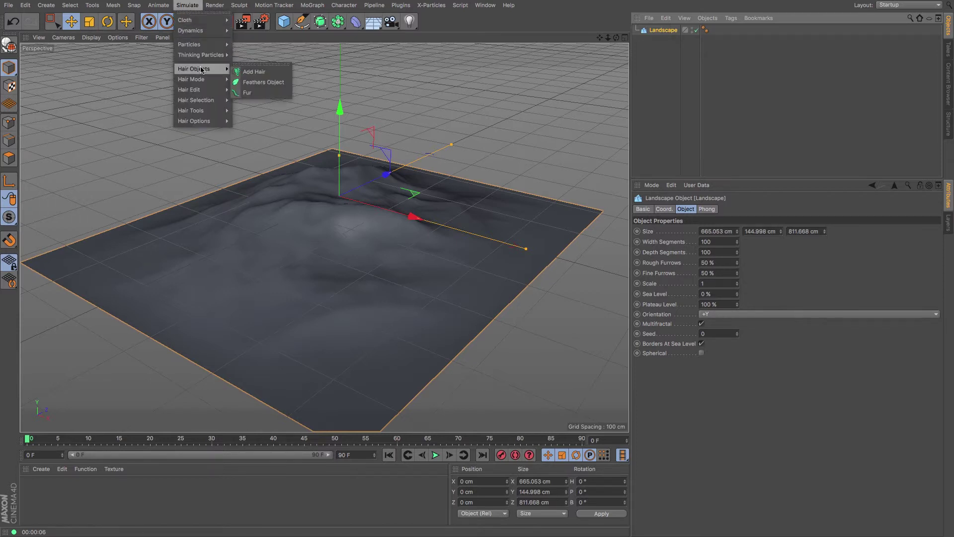
left_click(254, 72)
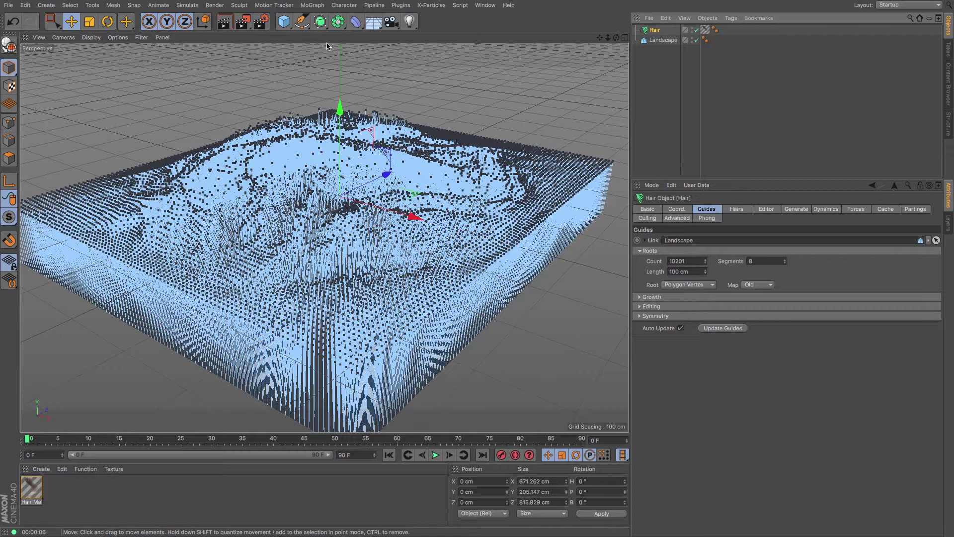
left_click(223, 29)
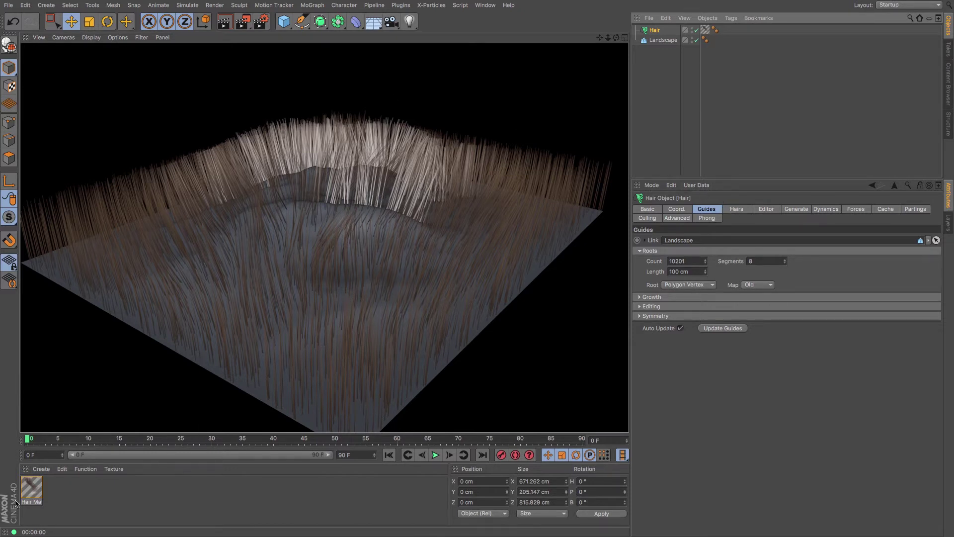
In Hair Mat, set the colour gradient's left end to green.
double_click(31, 490)
left_click(275, 120)
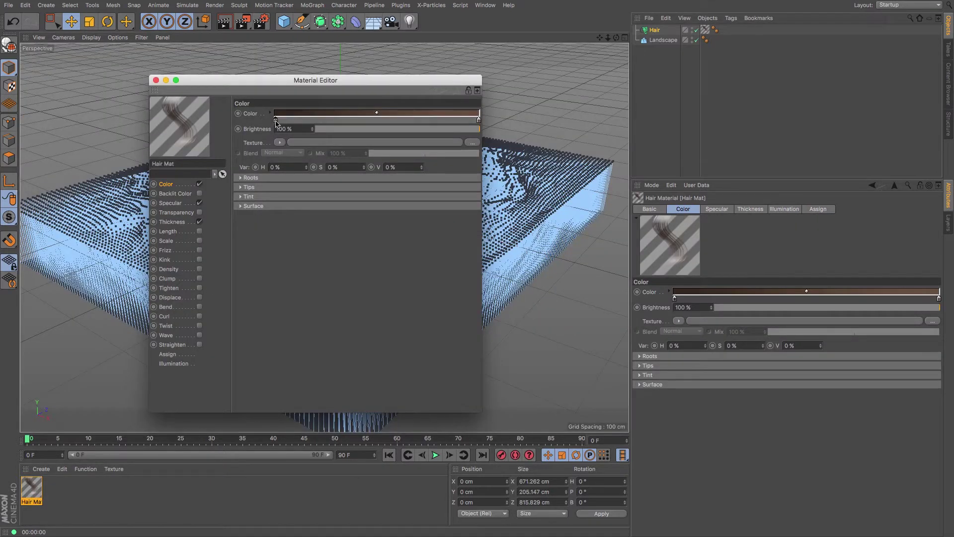
double_click(276, 121)
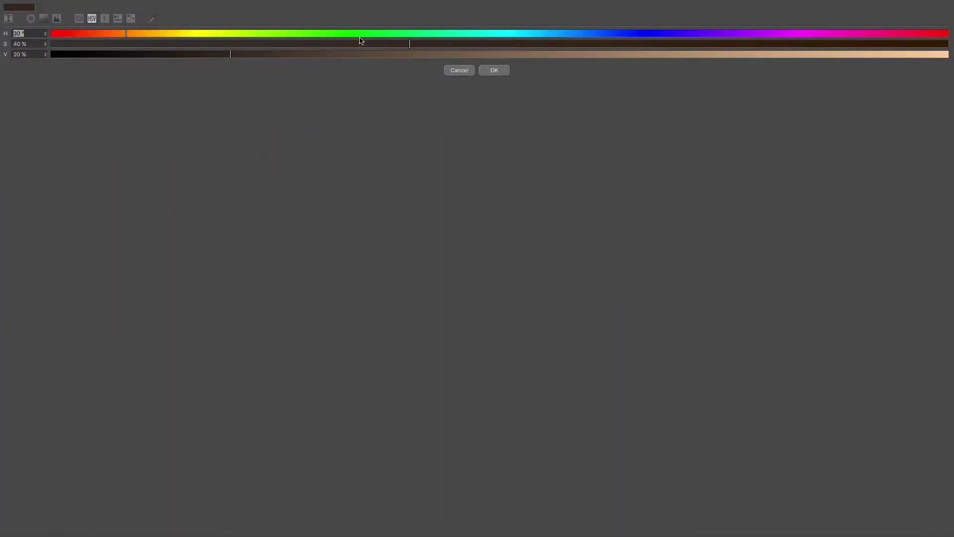
left_click(338, 34)
left_click(338, 43)
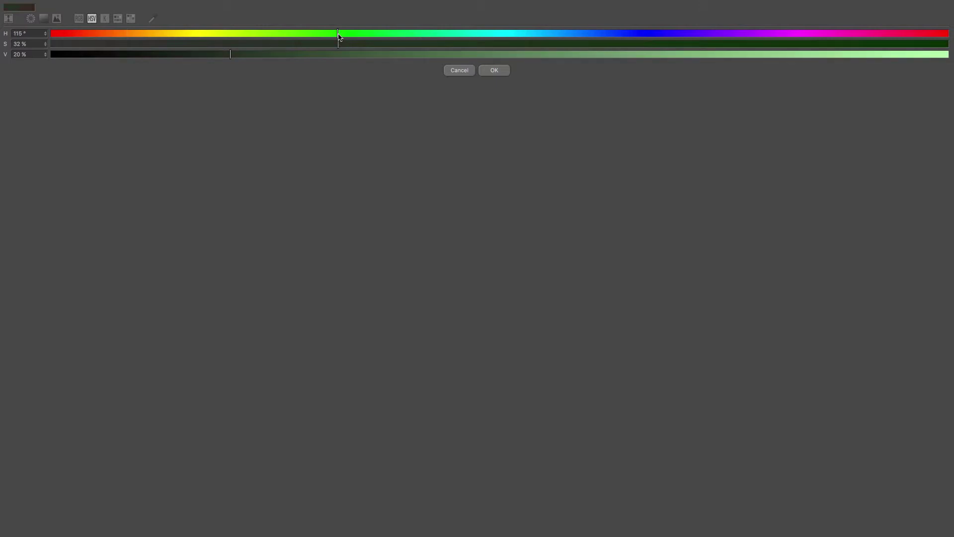
left_click(489, 71)
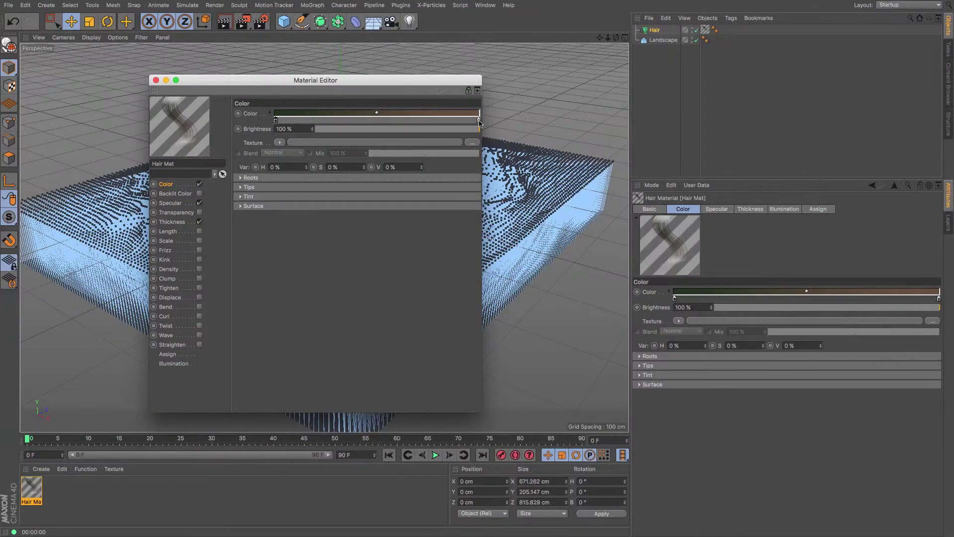
Set the gradient's right end to green too and render the green grass.
double_click(479, 121)
left_click(378, 34)
left_click(494, 70)
left_click_drag(196, 80, 644, 124)
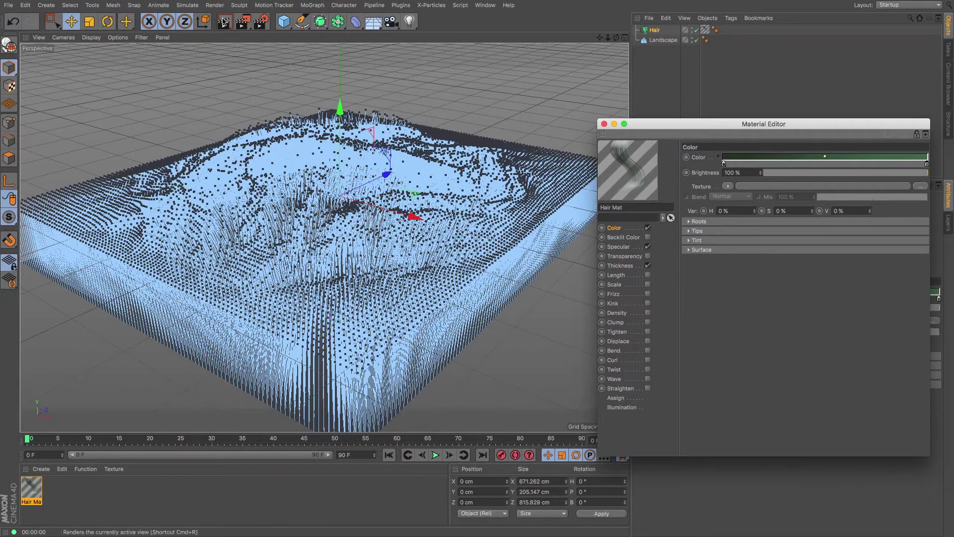
key("ctrl+r")
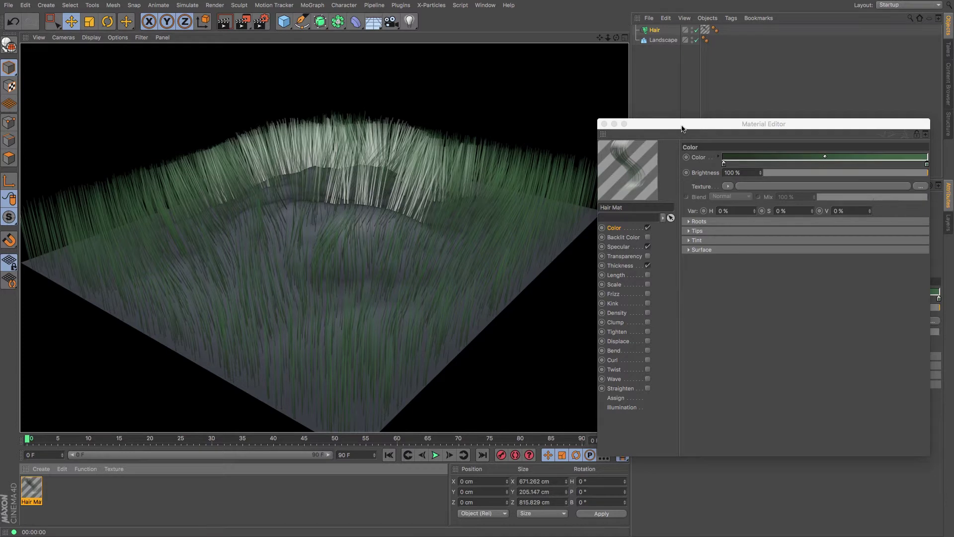
left_click_drag(682, 129, 266, 374)
Set the Hair object's Count to 70000 and render the denser grass closer up.
left_click(655, 30)
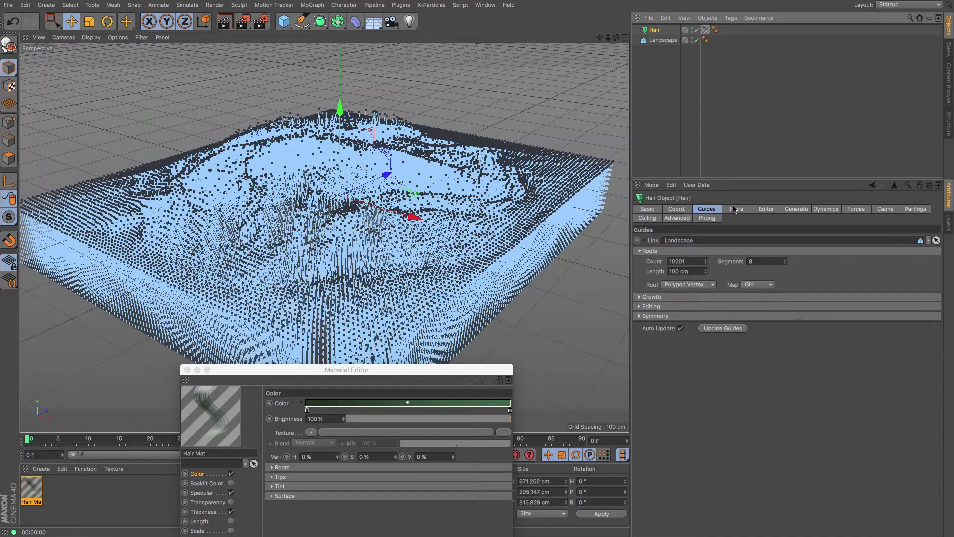
left_click(735, 209)
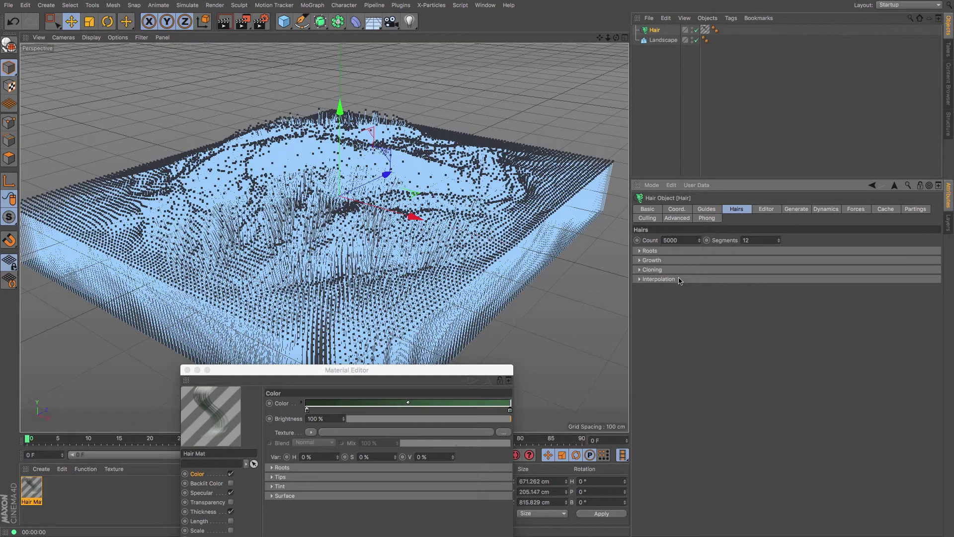
left_click_drag(693, 240, 583, 251)
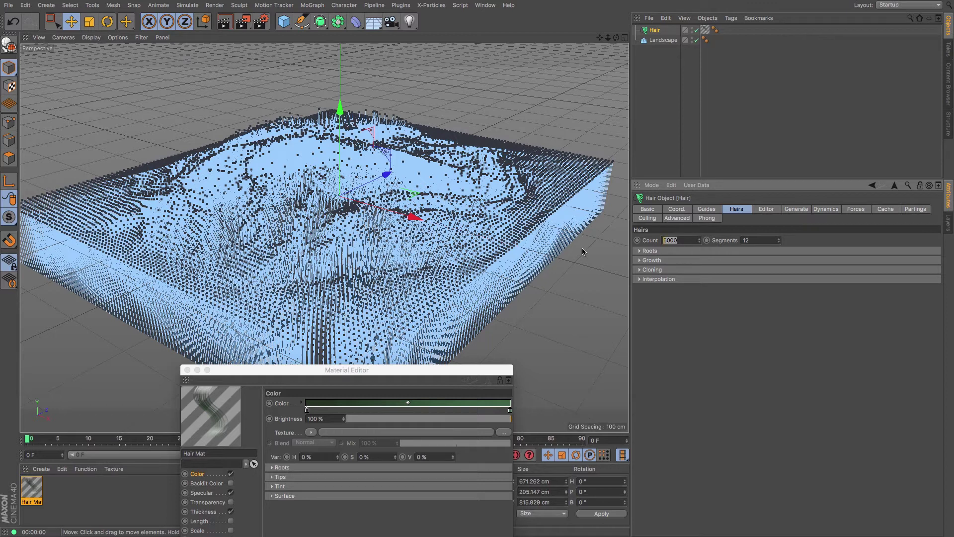
type("7")
left_click(224, 22)
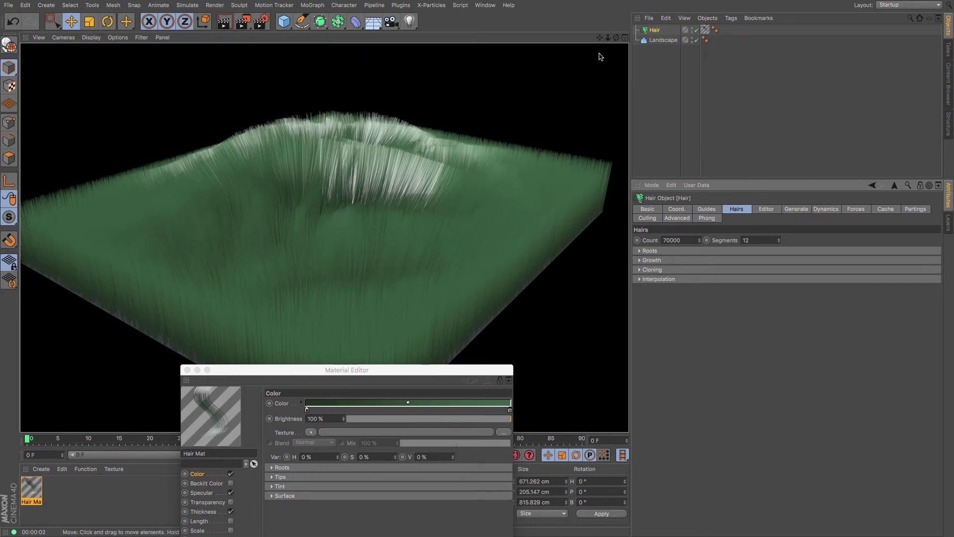
left_click_drag(616, 38, 521, 130)
left_click_drag(259, 371, 669, 222)
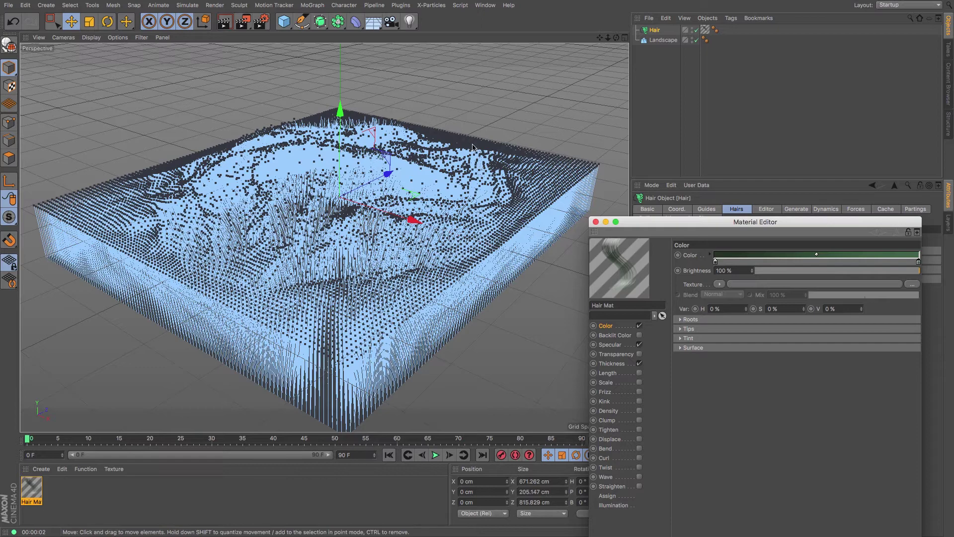
Add a Physical Sky from the Floor flyout and render the grass under it.
left_click(373, 22)
left_click(476, 37)
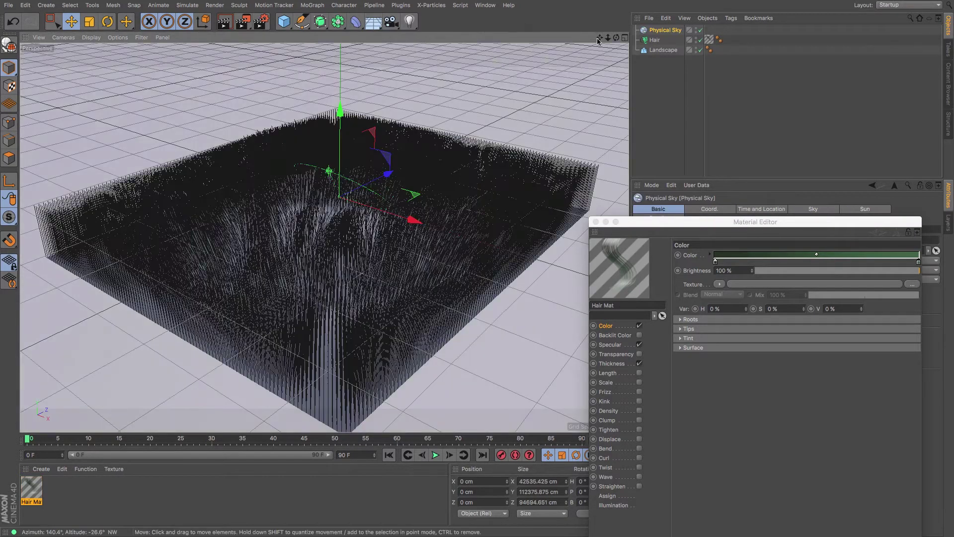
left_click_drag(616, 38, 324, 237)
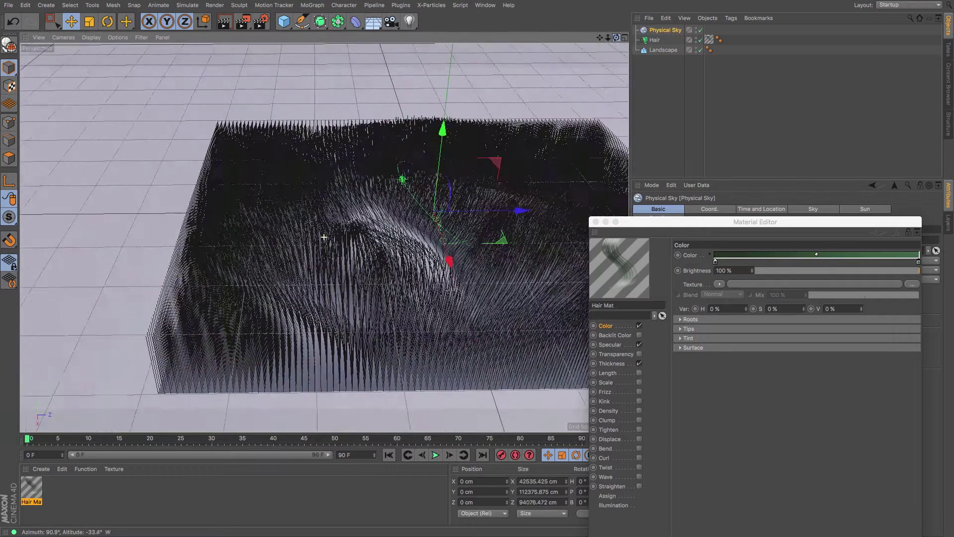
left_click_drag(616, 38, 214, 43)
left_click(226, 21)
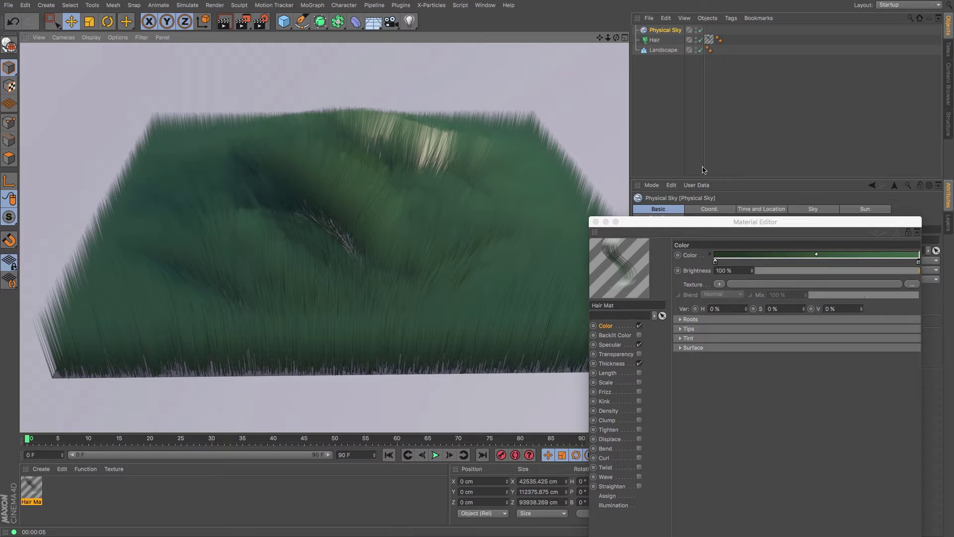
left_click_drag(741, 225, 701, 124)
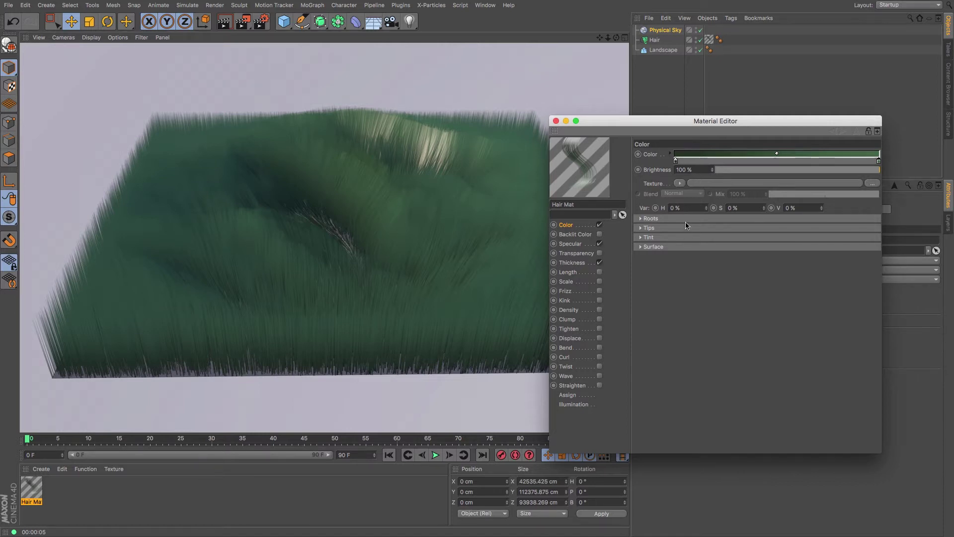
Set Hair Mat colour hue, saturation and brightness variation to 5 each, then render.
left_click(672, 207)
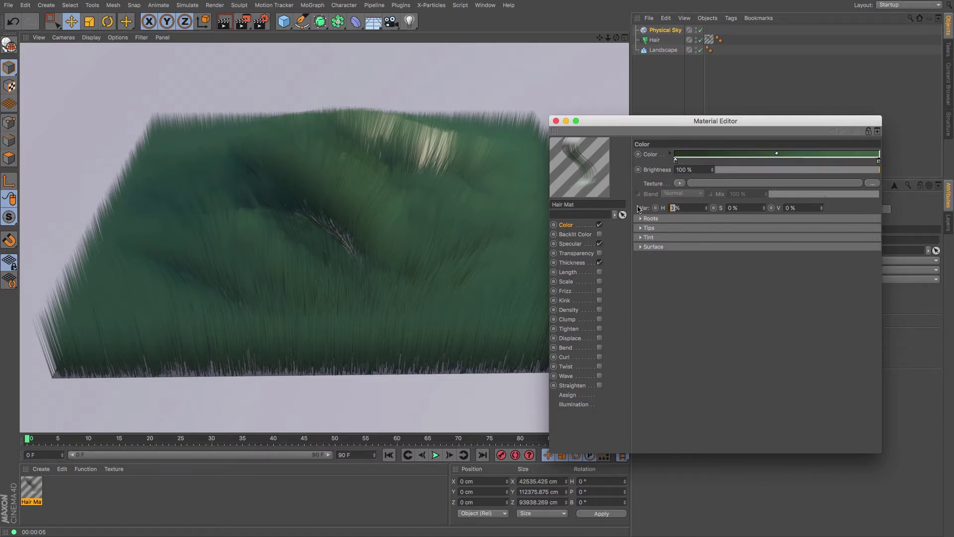
type("5")
key("Tab")
type("5")
key("Tab")
type("5")
key("Tab")
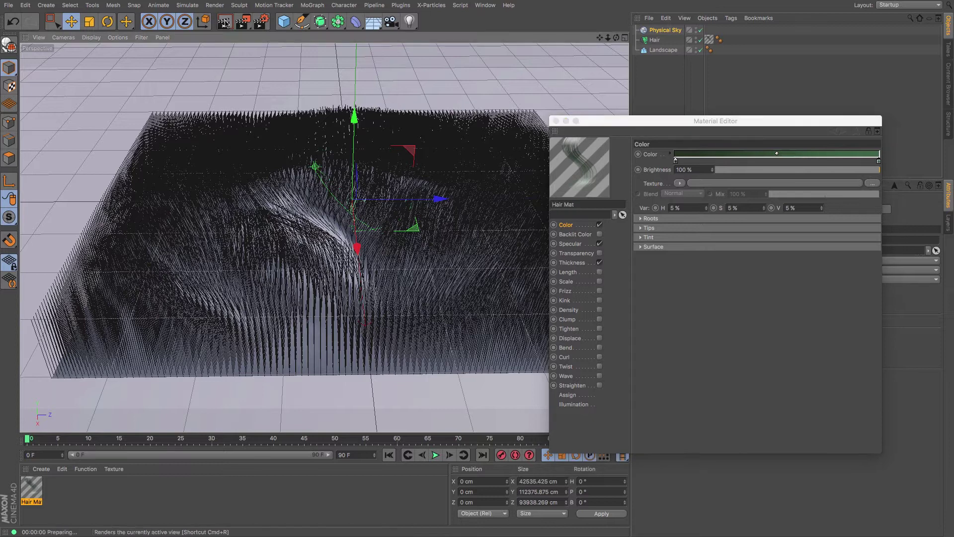
left_click(312, 60)
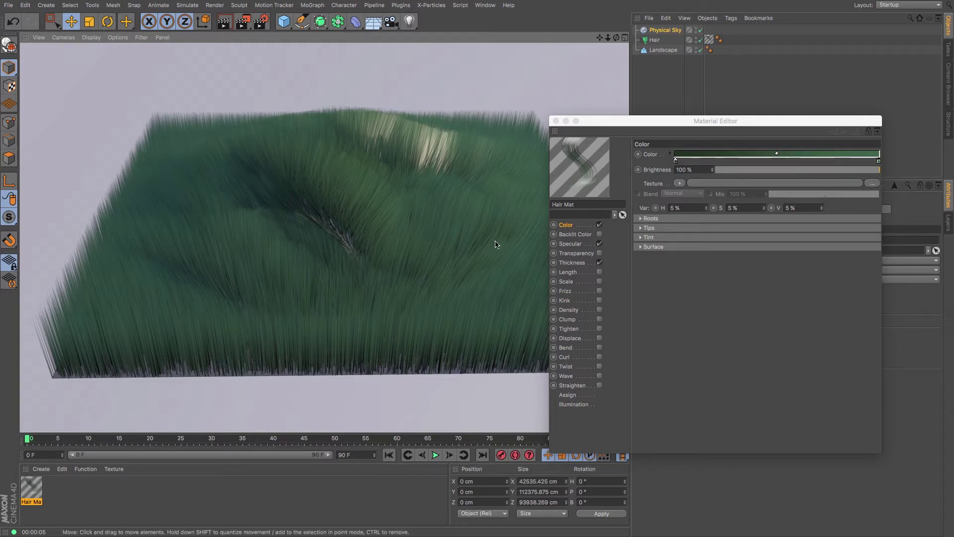
Lower Hair Mat specular to 19% primary and 27% secondary strength, then render.
left_click(570, 244)
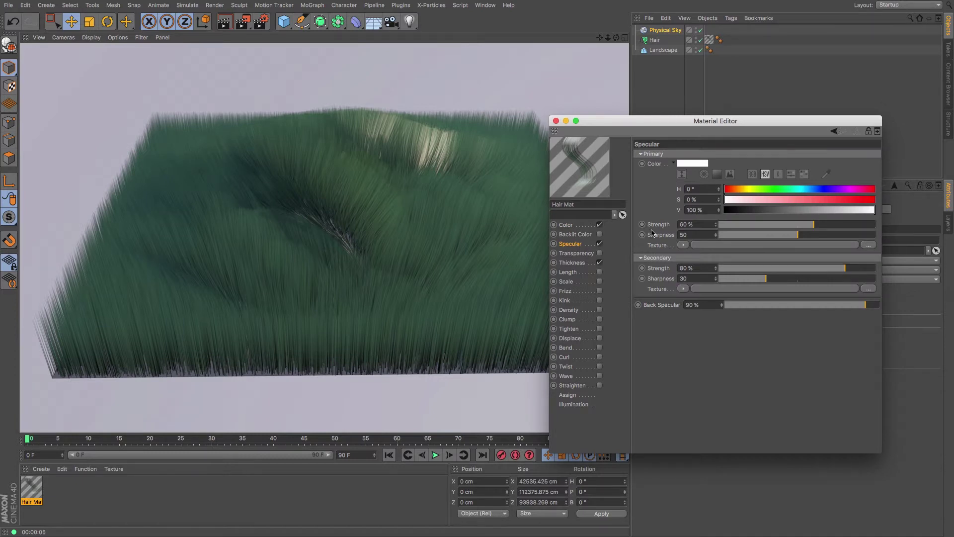
left_click_drag(760, 227, 759, 227)
left_click_drag(759, 227, 750, 228)
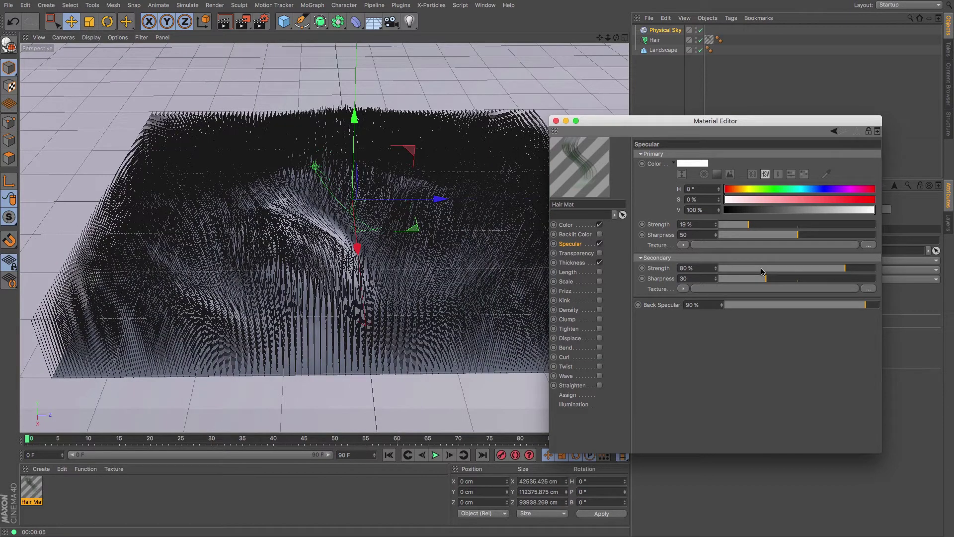
left_click(762, 271)
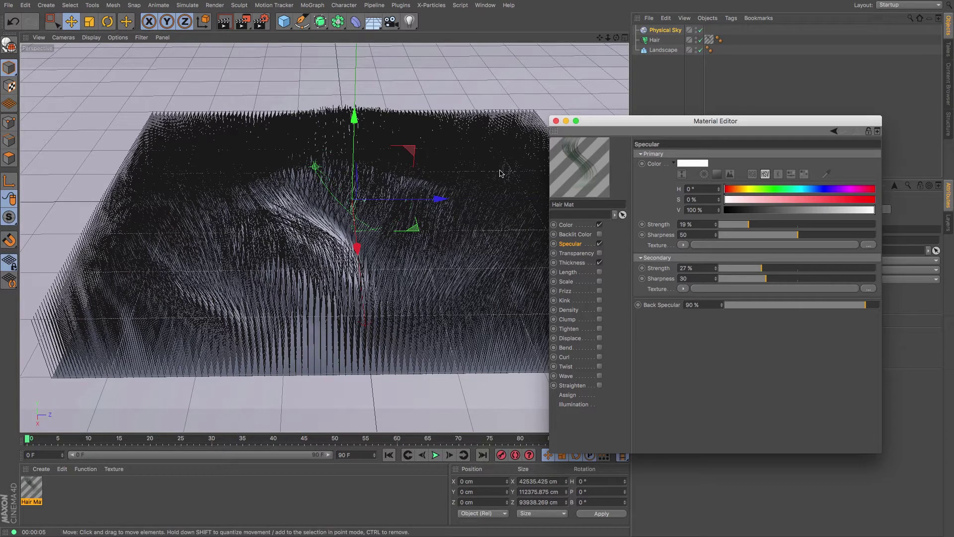
left_click(225, 22)
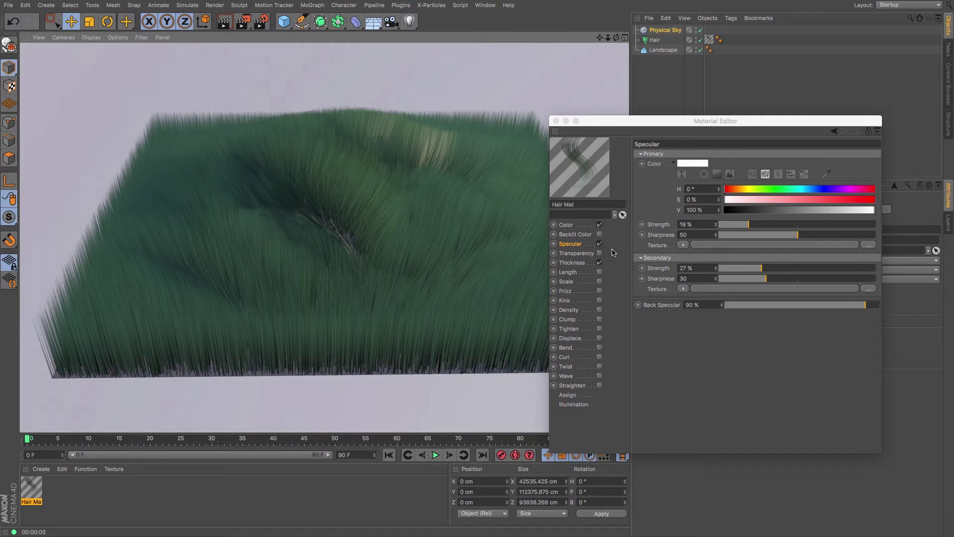
Set Hair Mat thickness to 2 cm at the root and 1 cm at the tip, then render.
left_click(582, 263)
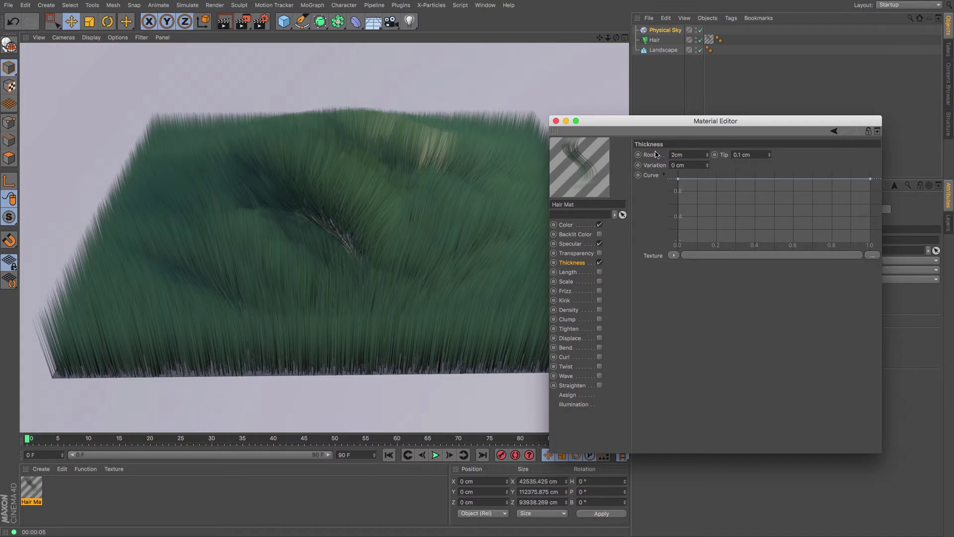
key("Tab")
type("1")
key("Tab")
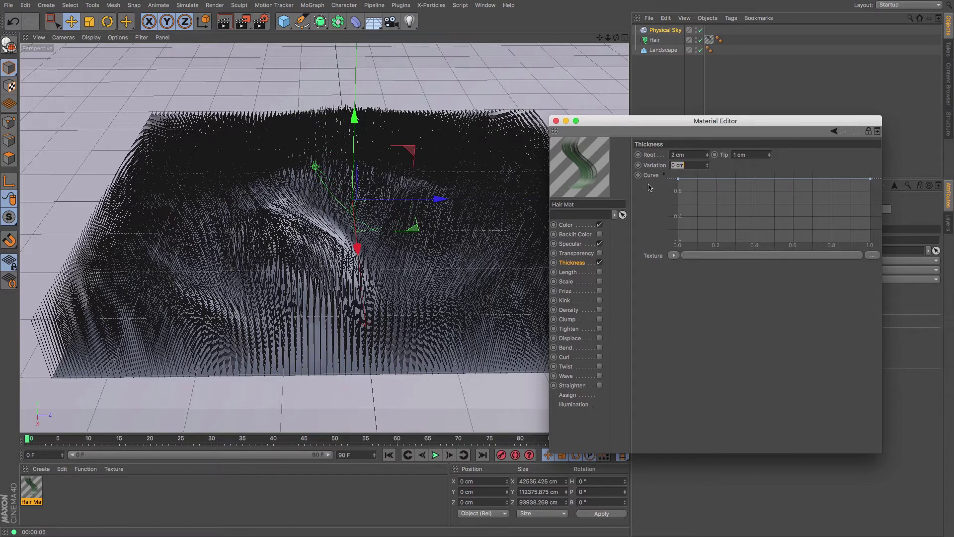
left_click(223, 22)
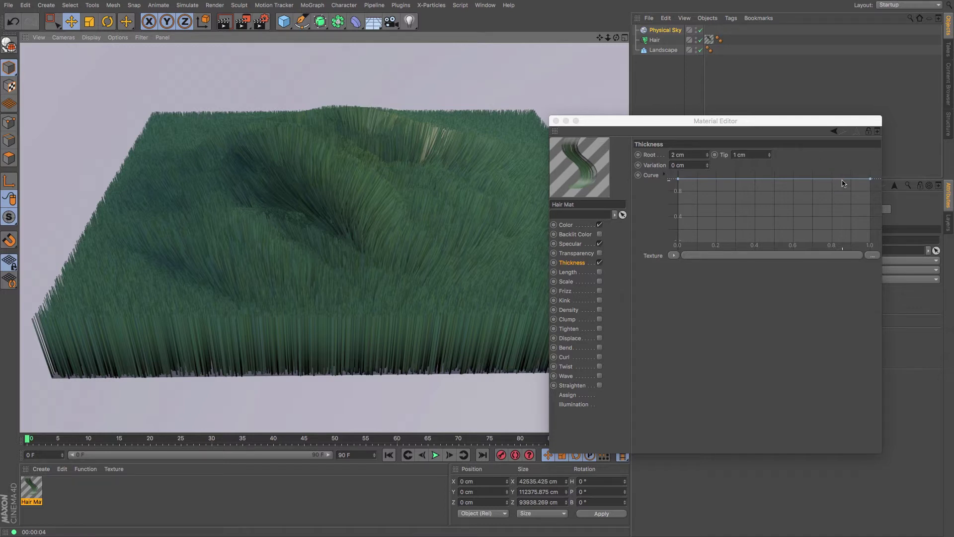
Reshape the thickness curve so blades taper sharply near the tips, ending slightly above zero.
left_click(838, 179, "ctrl")
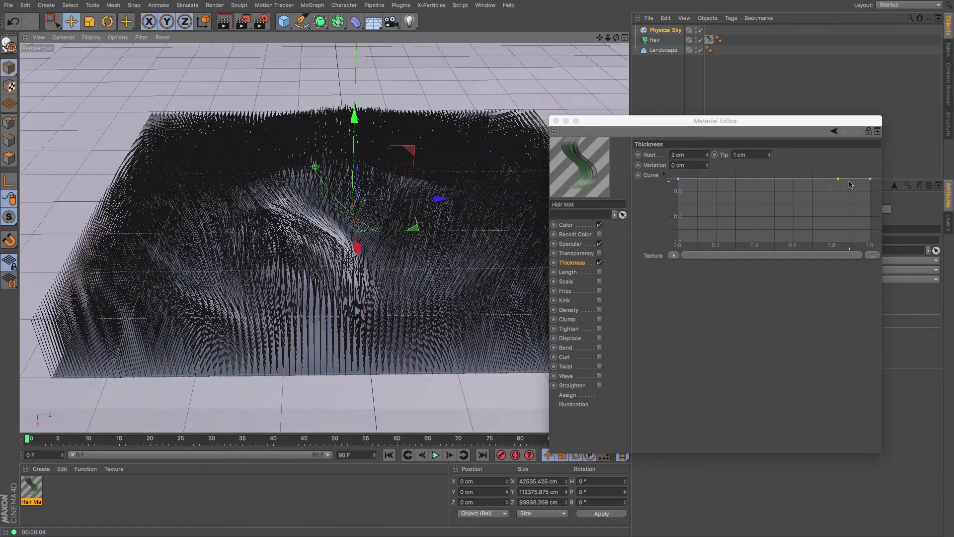
left_click_drag(870, 178, 875, 254)
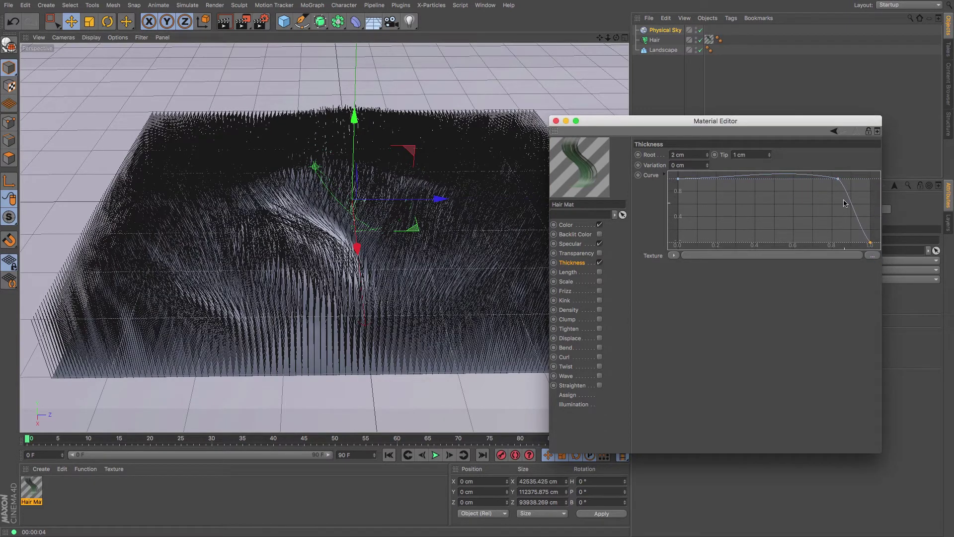
left_click_drag(839, 180, 839, 191)
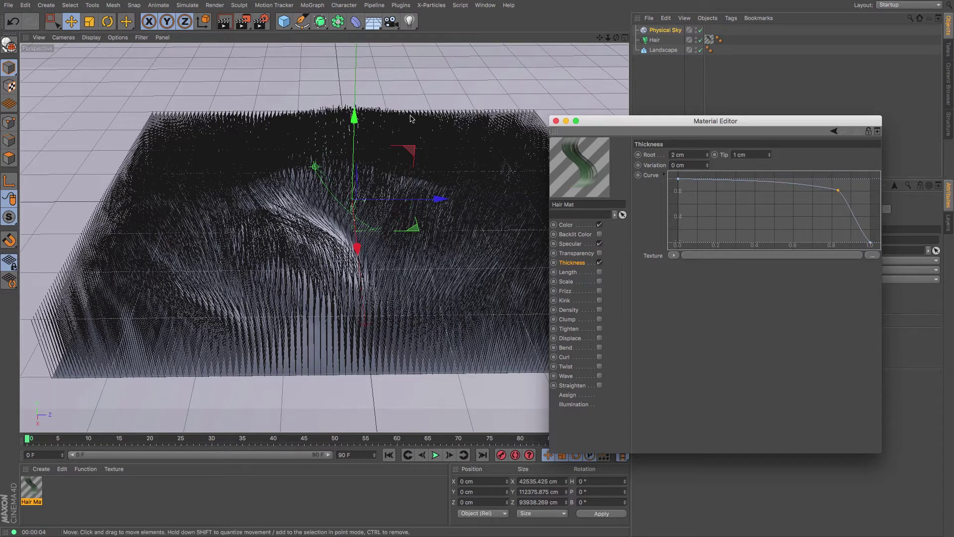
left_click(232, 28)
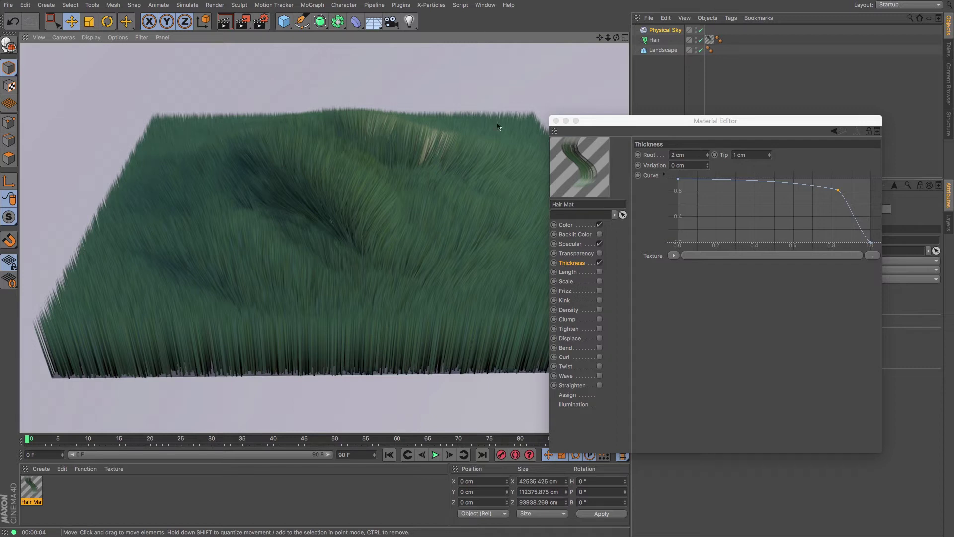
left_click_drag(871, 244, 871, 231)
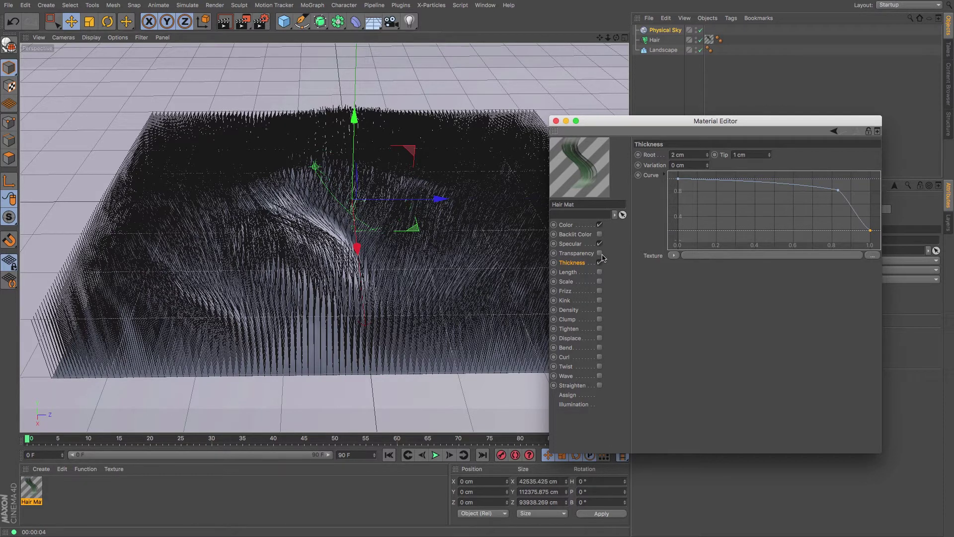
Enable the Kink, Clump and Bend channels on the Hair Mat.
left_click(565, 300)
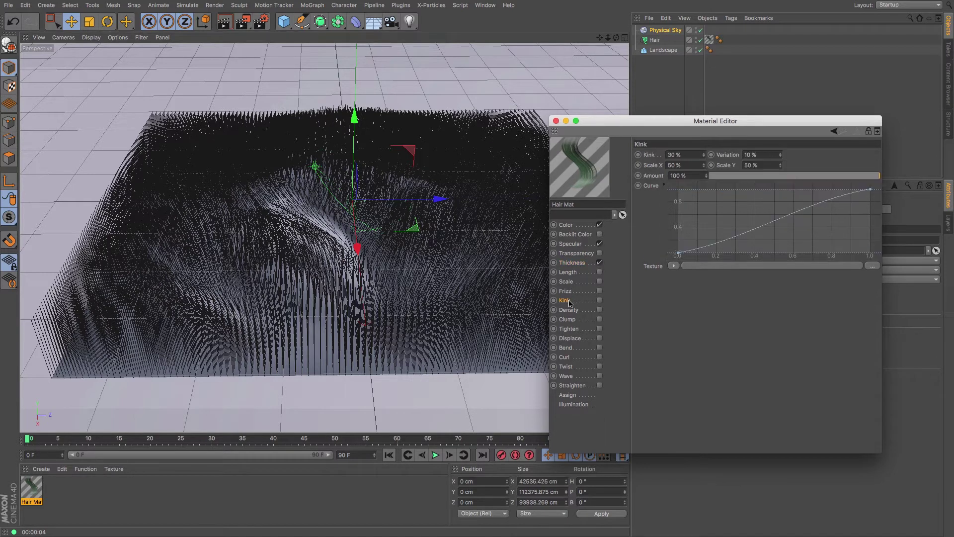
left_click(600, 301)
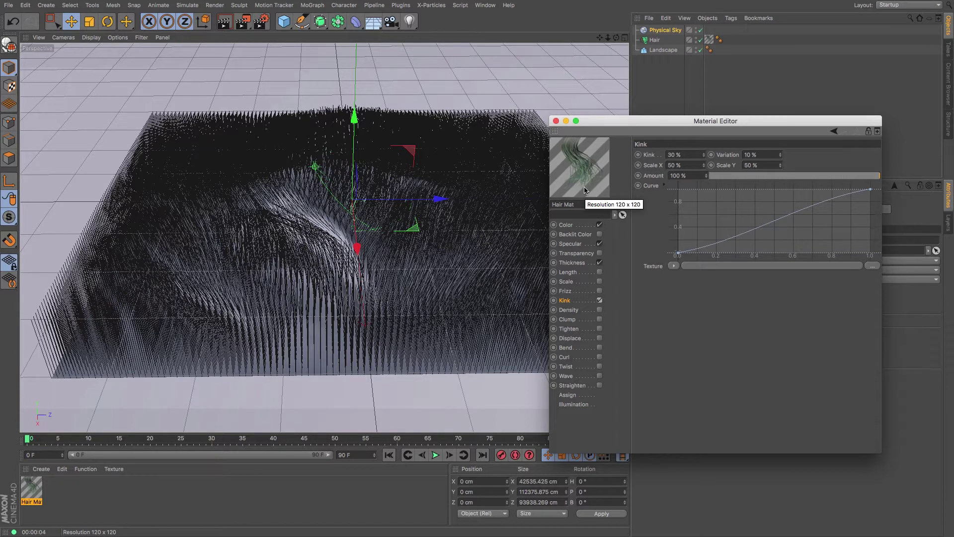
left_click(577, 320)
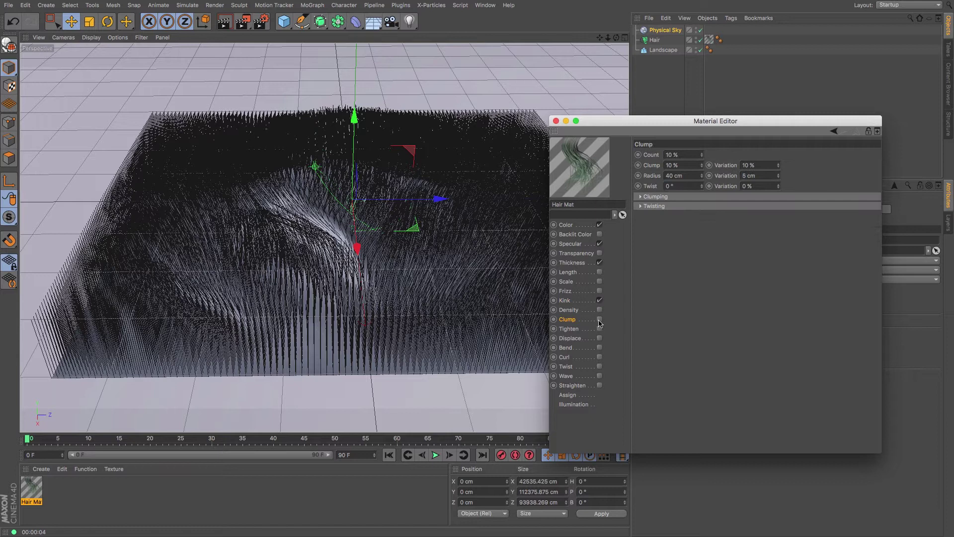
left_click(599, 320)
left_click(571, 349)
left_click(600, 348)
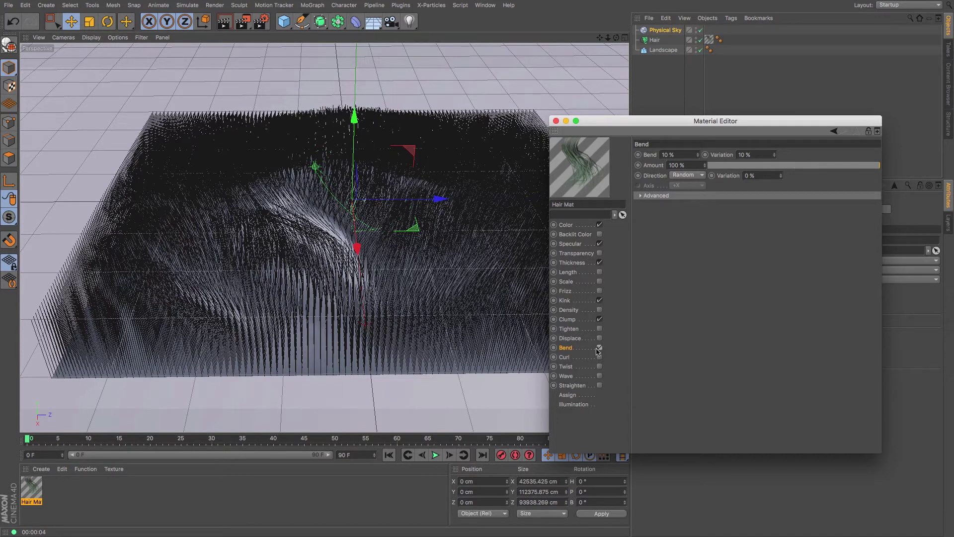
Enable the Curl channel and set its curl to 25°.
left_click(570, 357)
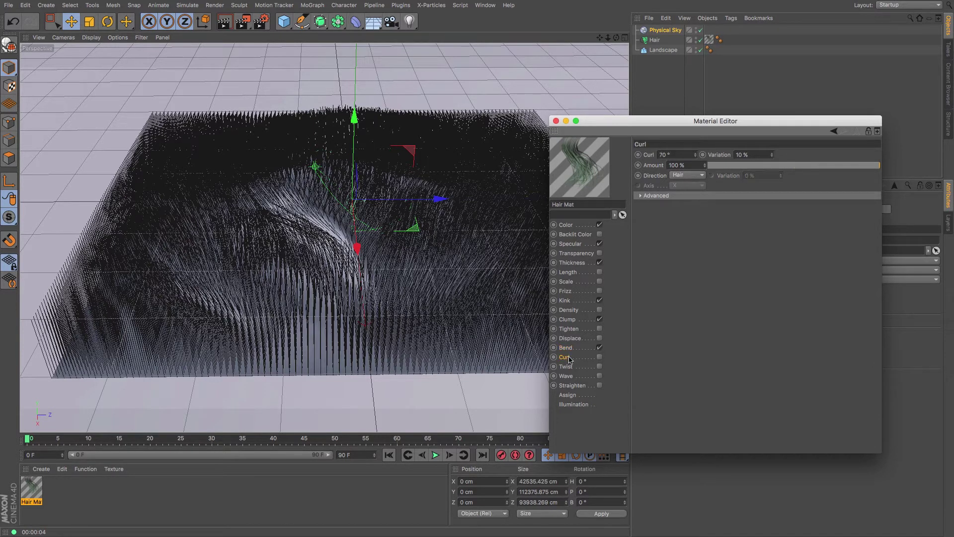
left_click(600, 357)
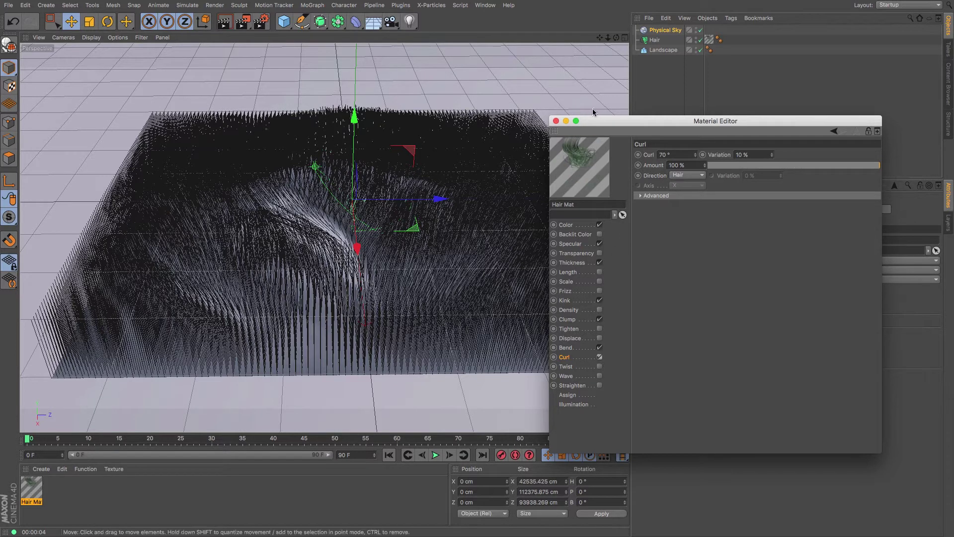
double_click(664, 155)
type("25")
key("Return")
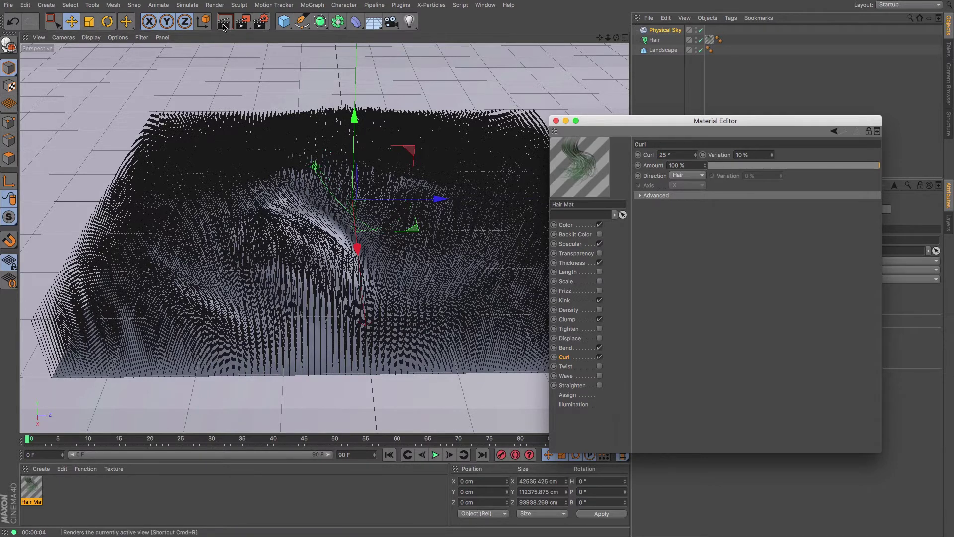
left_click(251, 56)
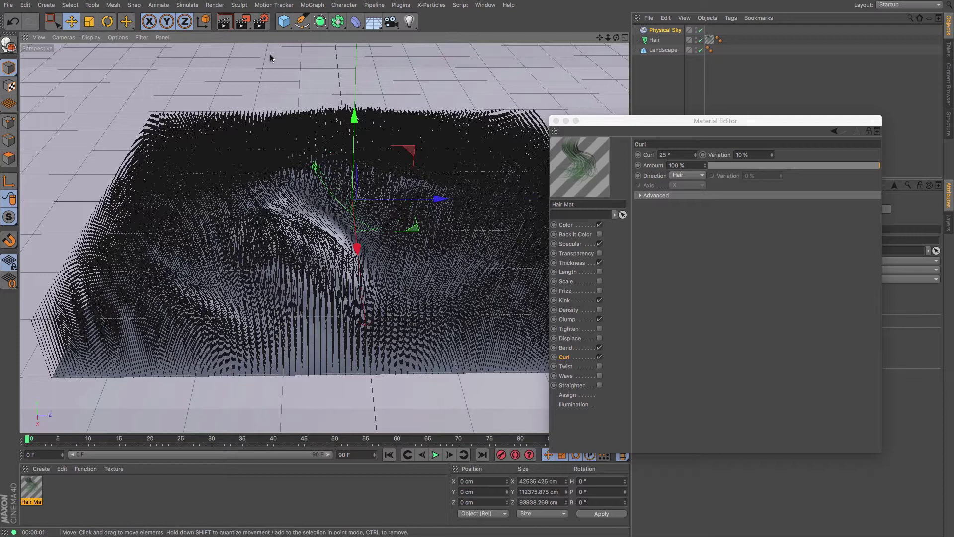
Render the grass, untick Kink in the hair material, re-render, and inspect the Frizz settings.
key("ctrl+r")
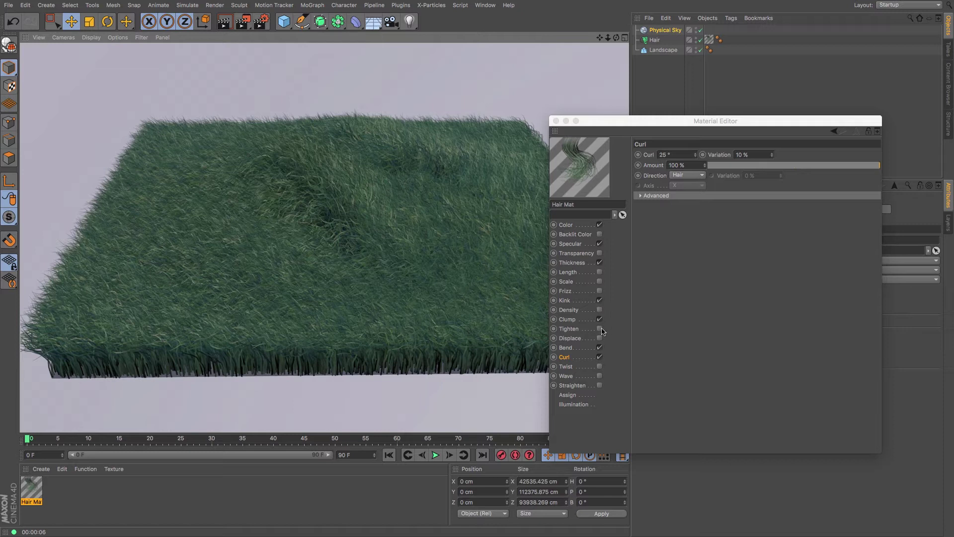
left_click(599, 301)
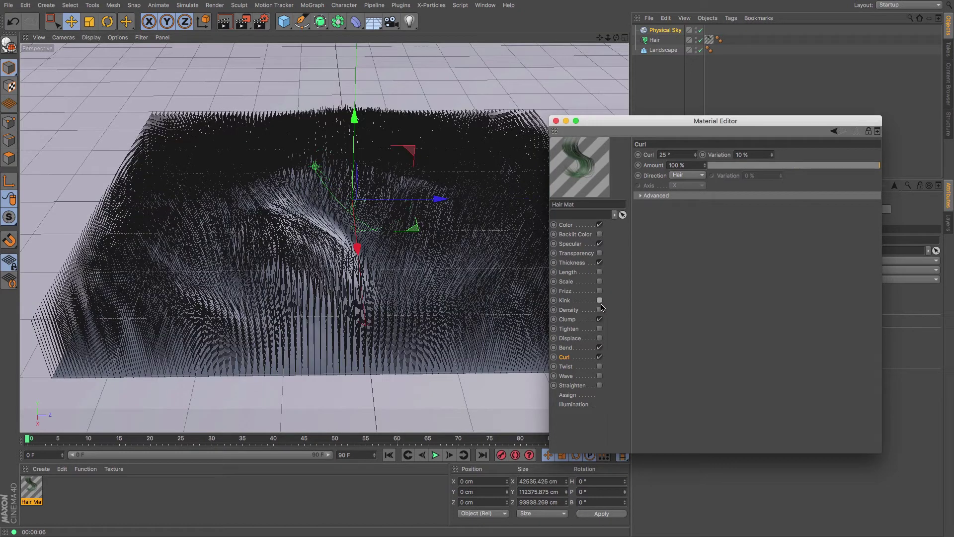
left_click(299, 71)
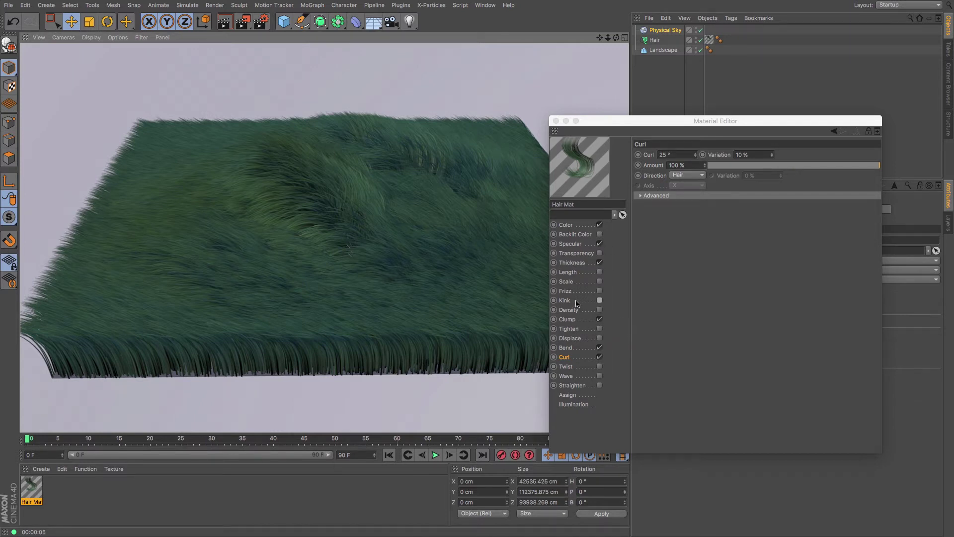
left_click(566, 292)
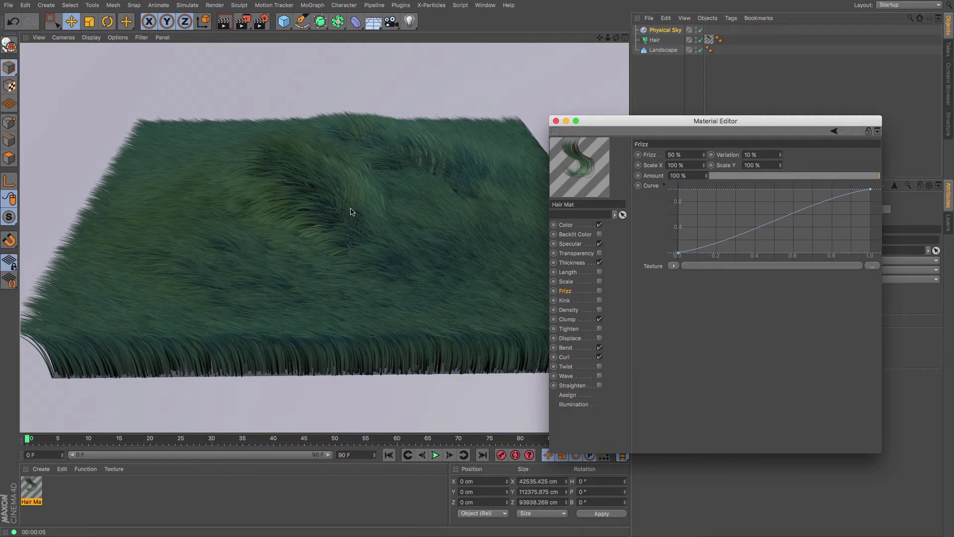
Close the Material Editor, play to frame 40, and render the swept grass there.
left_click(556, 120)
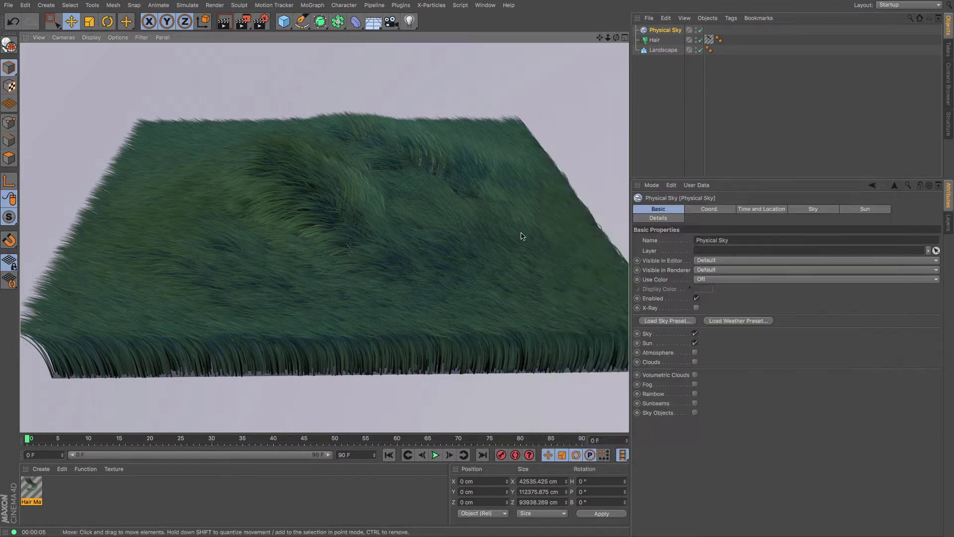
left_click(436, 455)
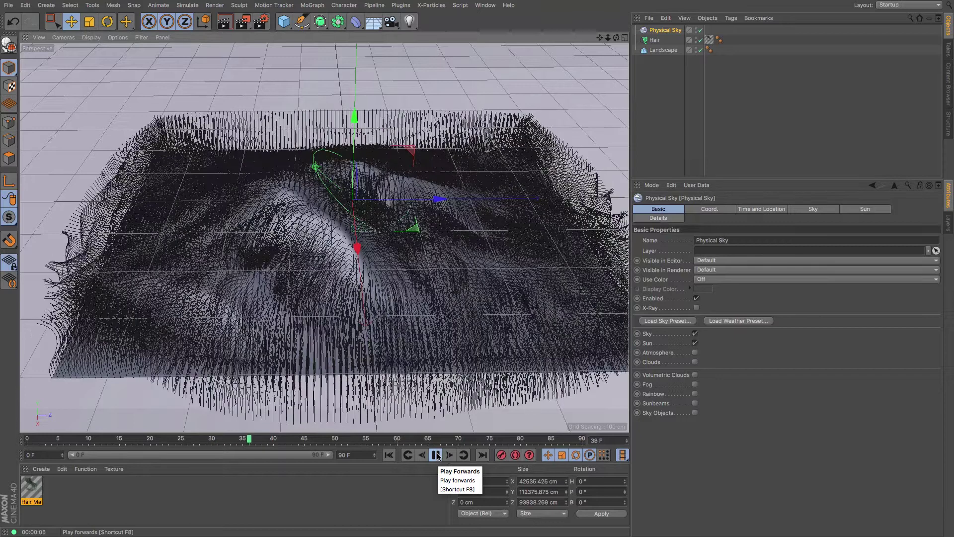
left_click(436, 455)
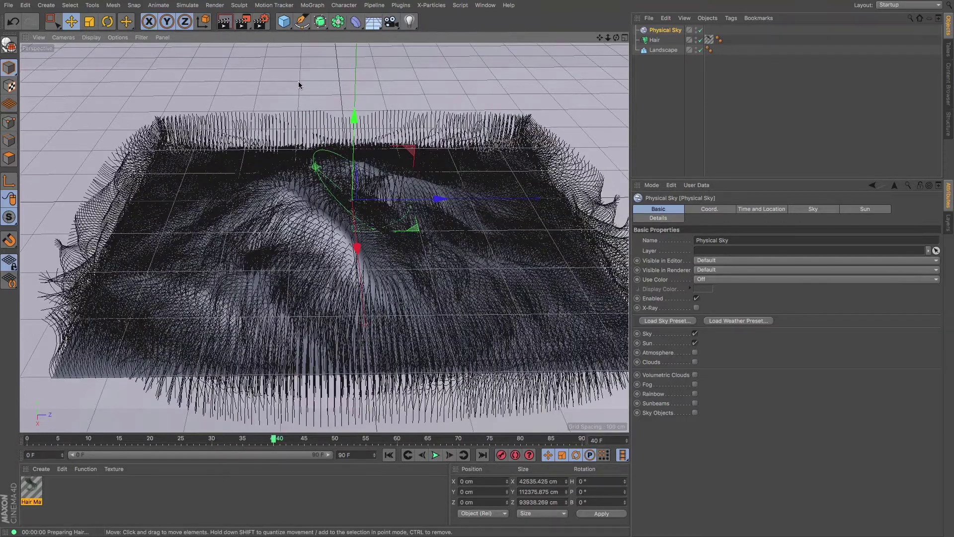
key("ctrl+r")
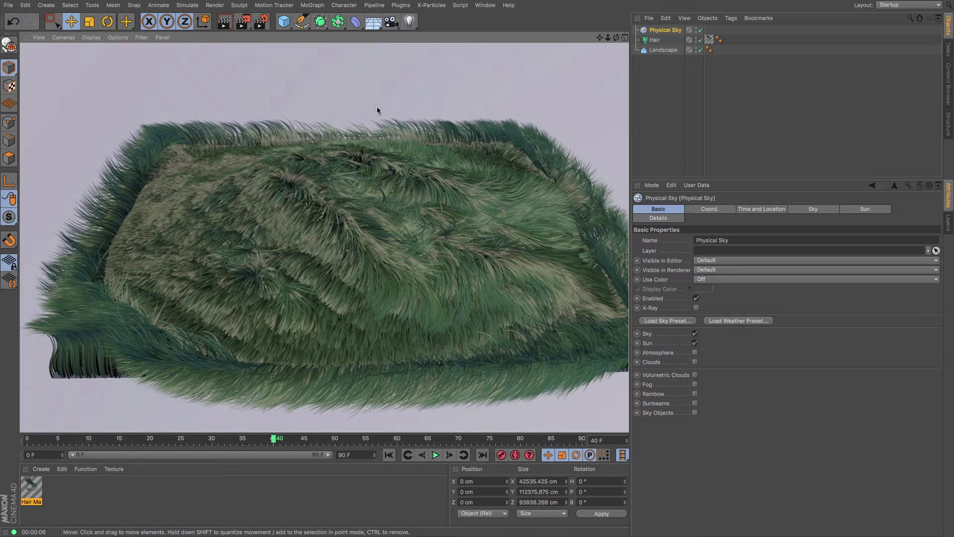
Set the Hair object's dynamics Rest Hold to 50%.
left_click(654, 40)
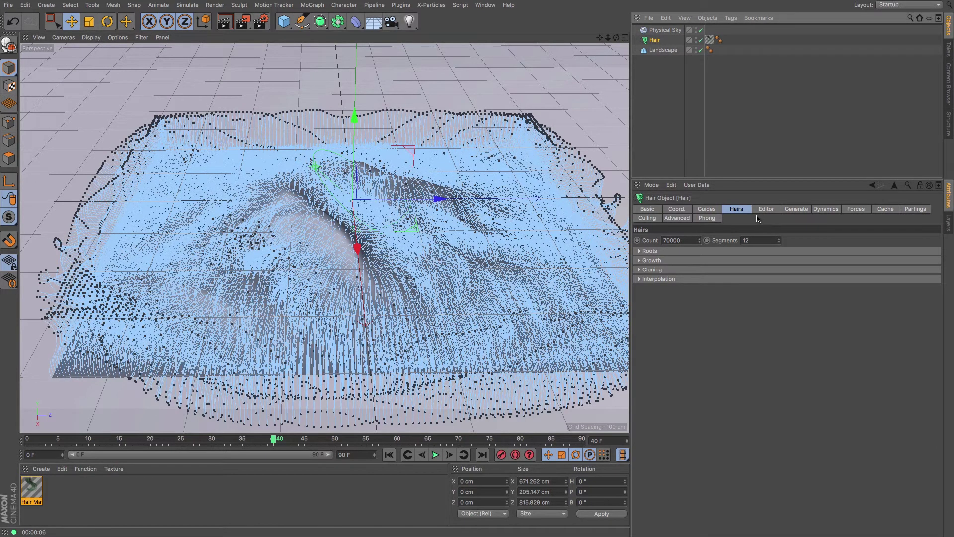
left_click(825, 213)
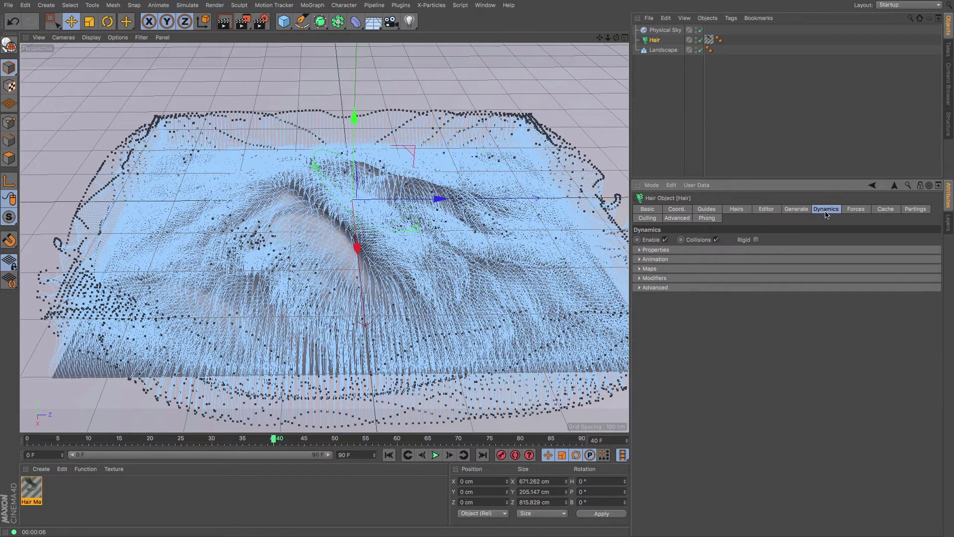
left_click(639, 250)
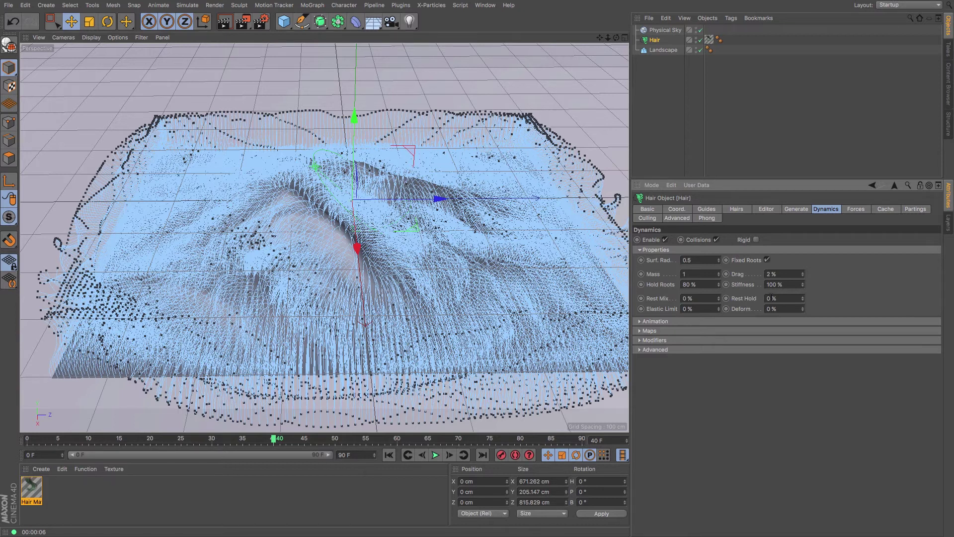
type("50")
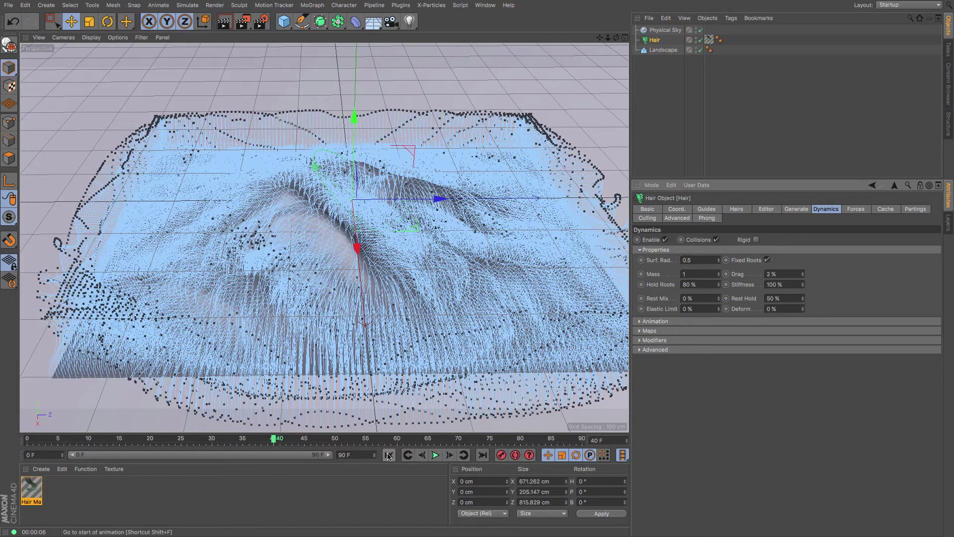
Replay the hair simulation from the start, stopping at frame 57.
left_click(389, 455)
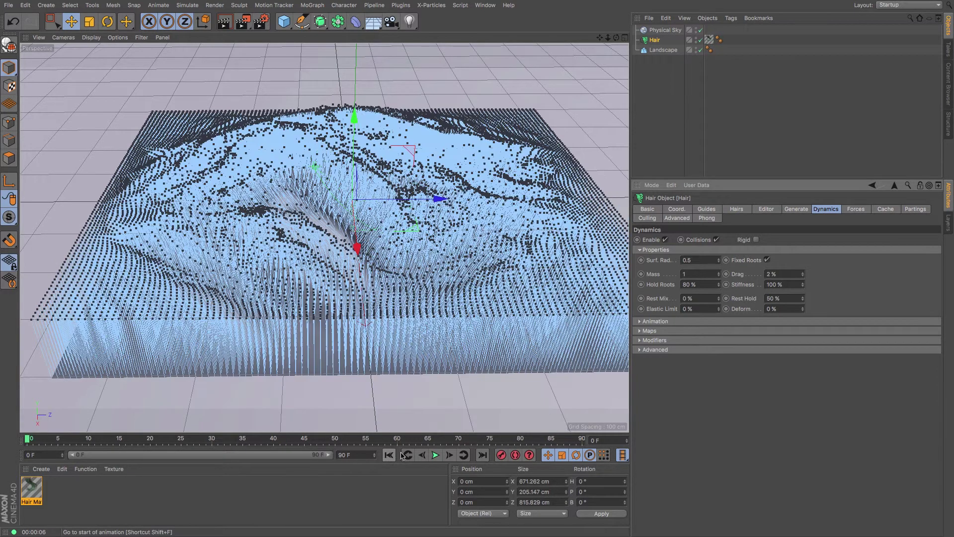
left_click(435, 454)
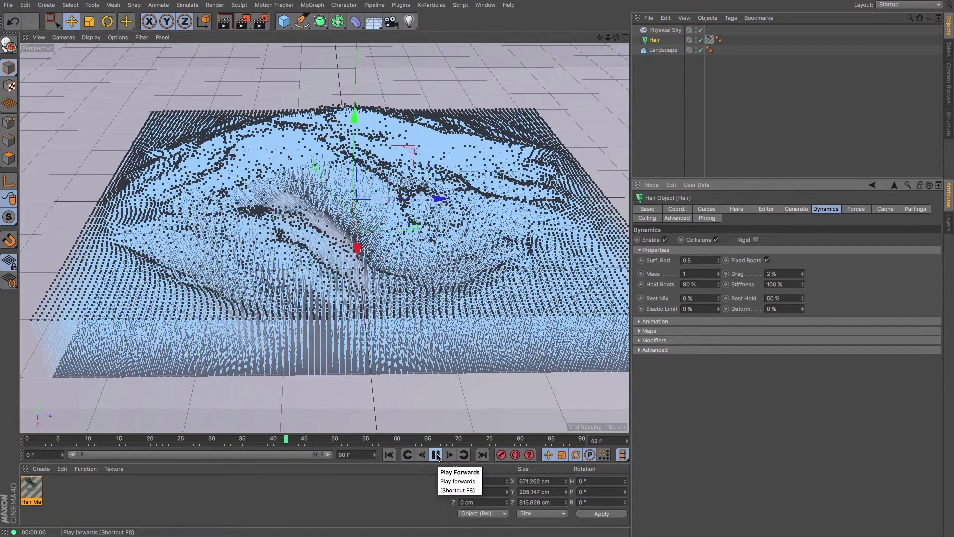
left_click(436, 455)
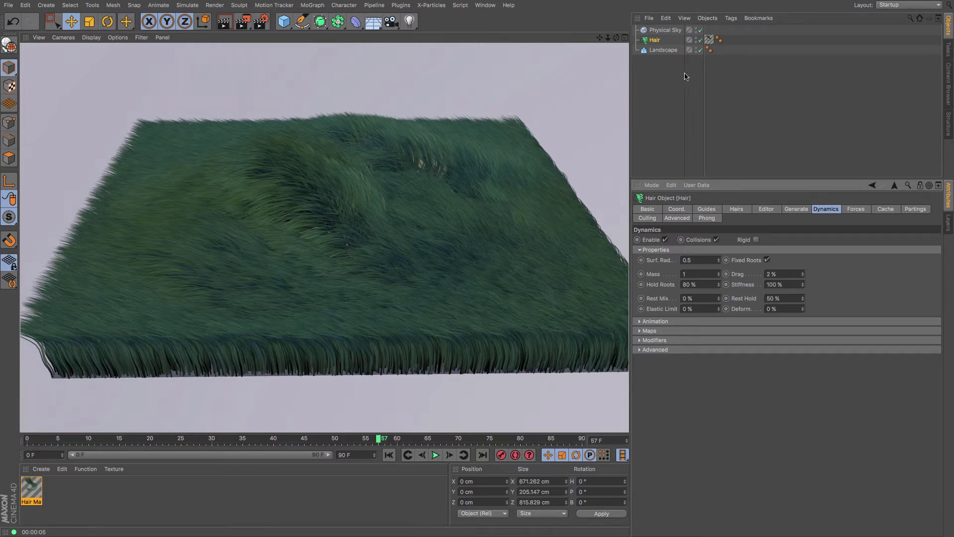
In Hair Mat, set Bend Direction Variation to 50% and render a preview.
double_click(33, 486)
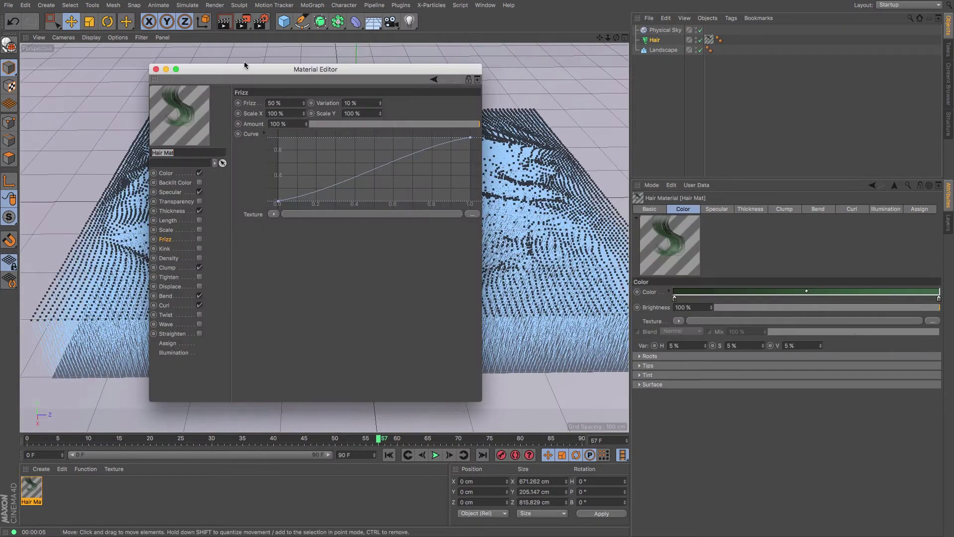
left_click_drag(243, 70, 709, 102)
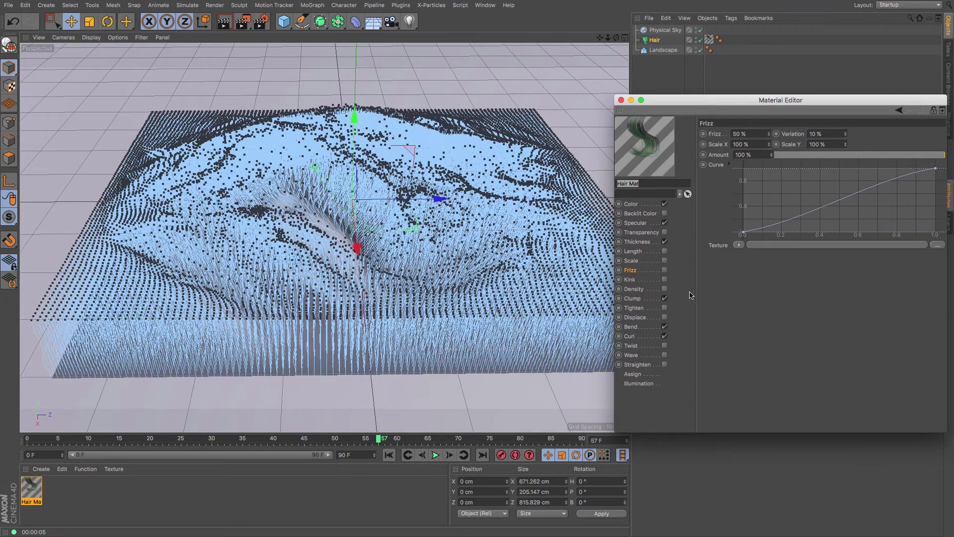
left_click(631, 327)
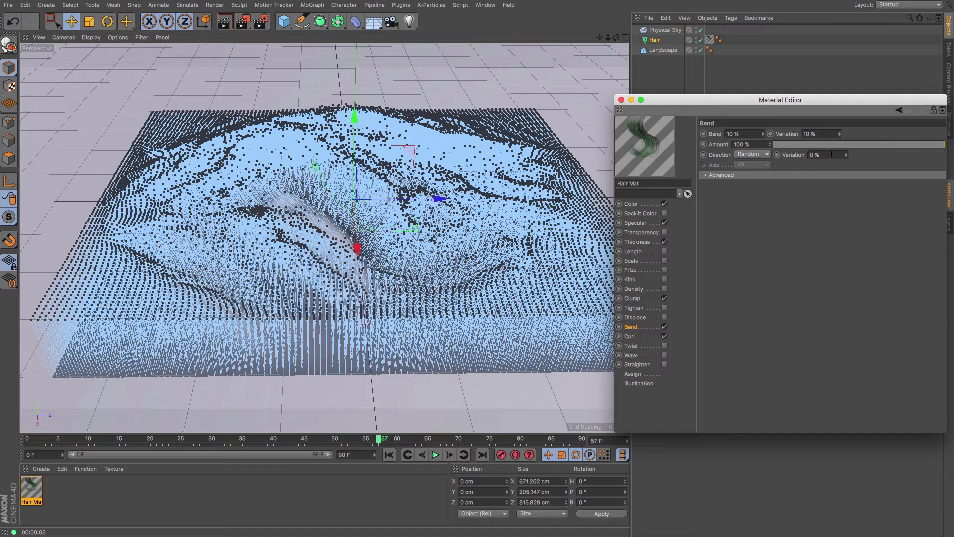
left_click_drag(832, 155, 801, 155)
type("50")
key("Return")
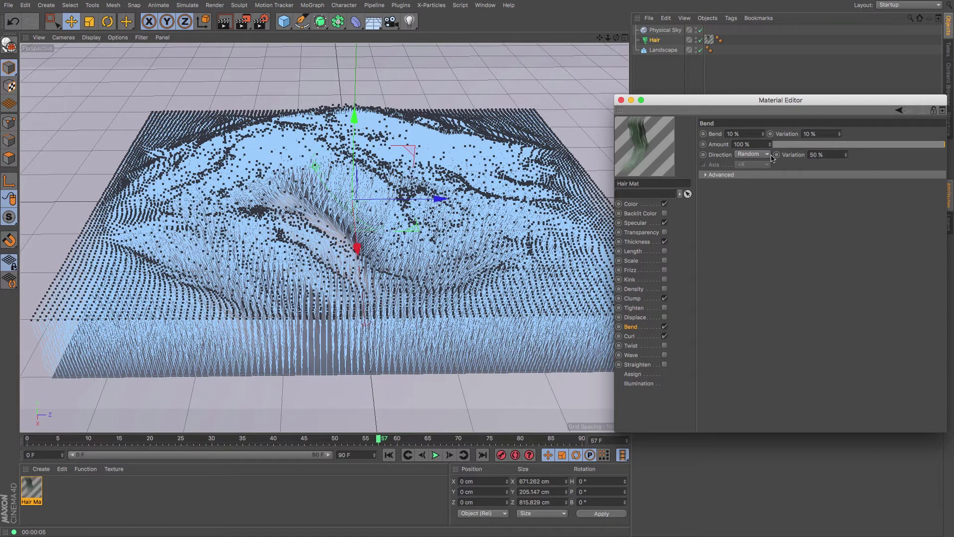
left_click(227, 27)
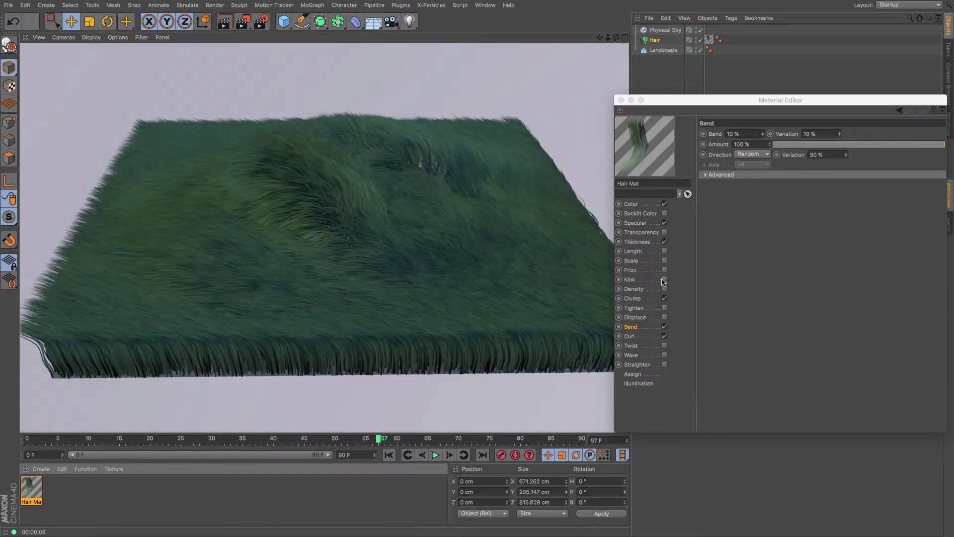
Set Curl Direction to Random with 50% variation, render again, and close the editor.
left_click(630, 336)
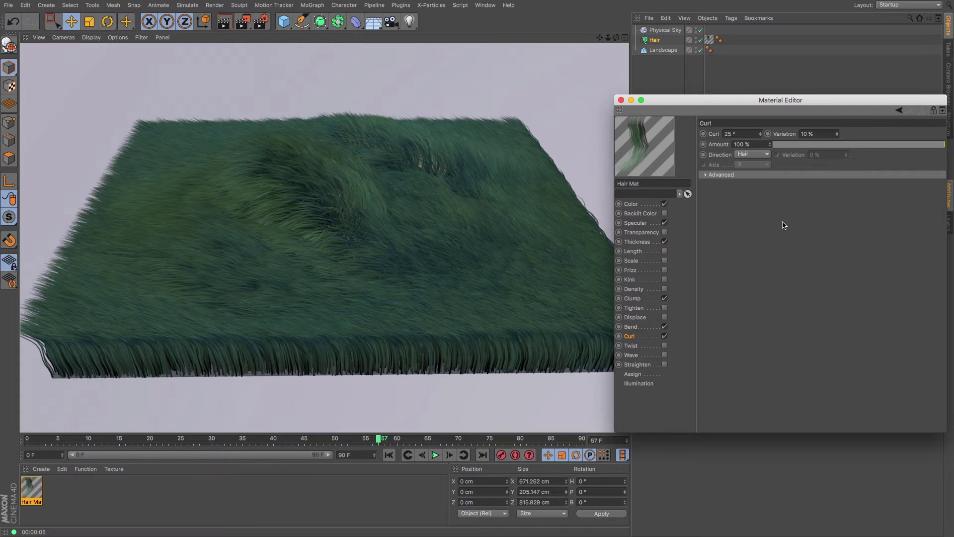
left_click(768, 155)
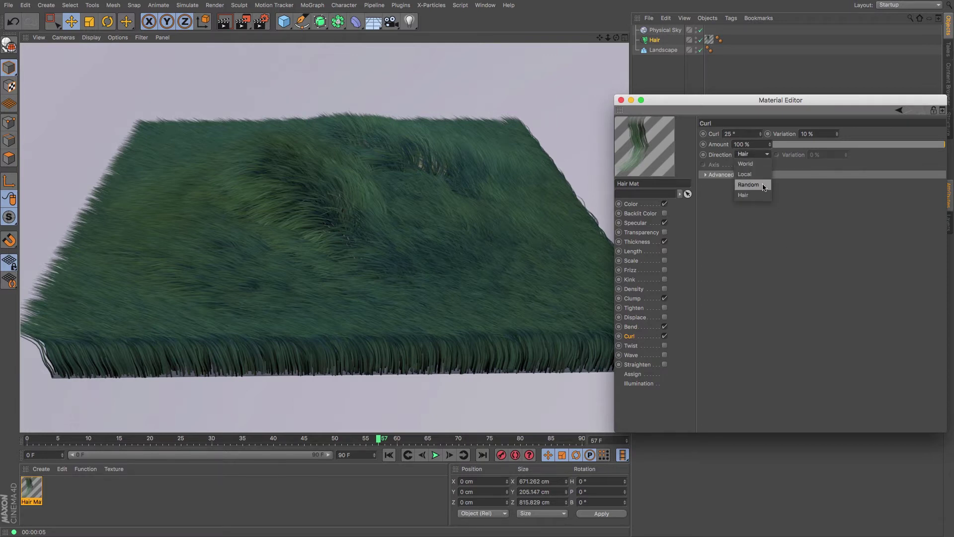
left_click(748, 185)
type("50")
key("Return")
key("ctrl+r")
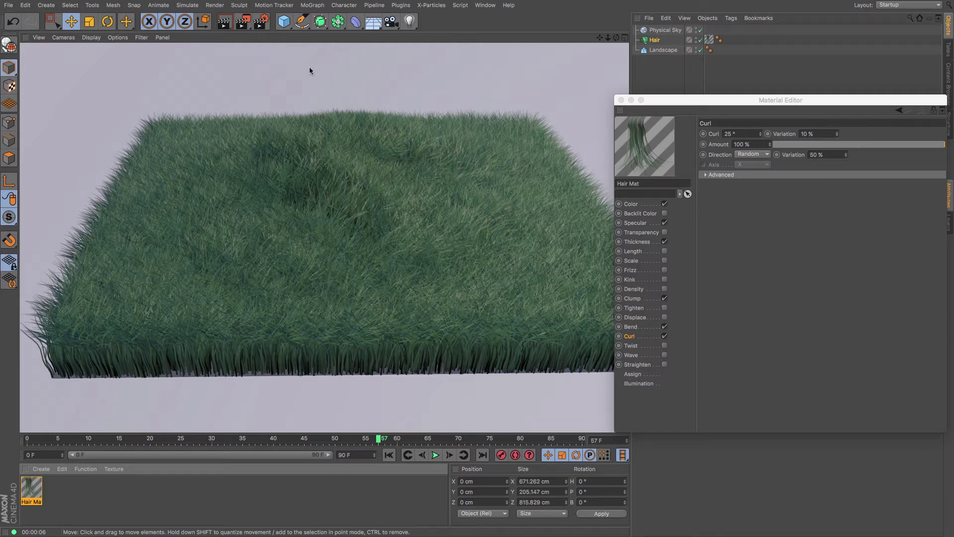
left_click(621, 100)
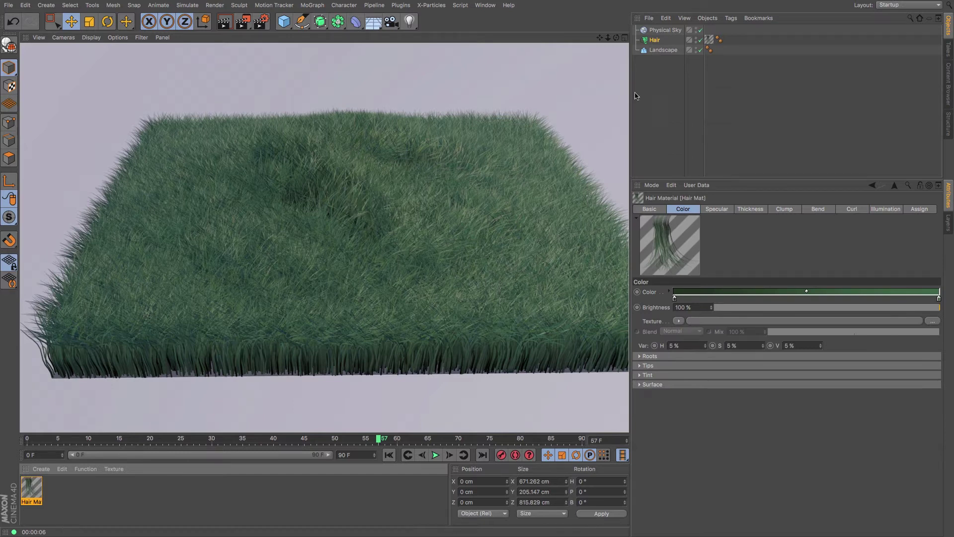
left_click(653, 41)
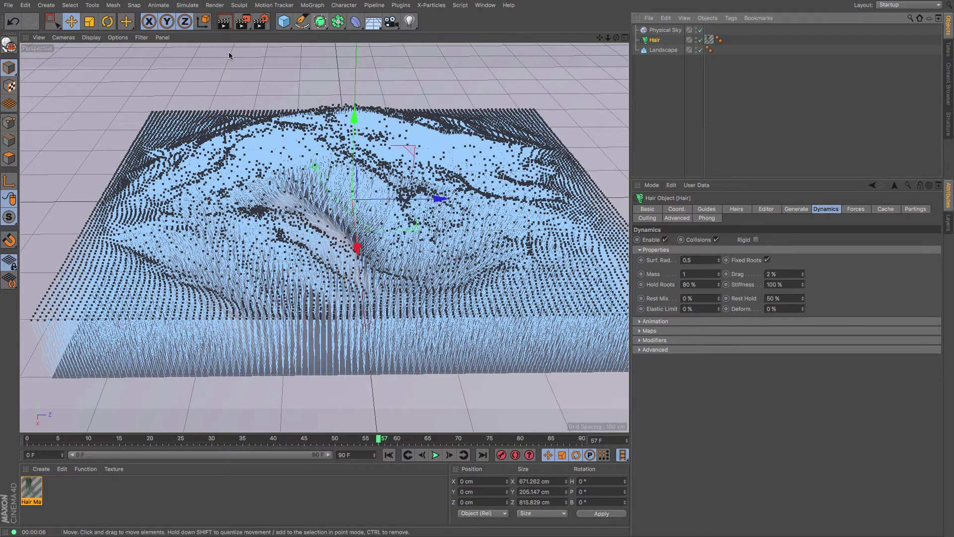
Add a Turbulence force from Simulate > Particles, then select the Hair object.
left_click(188, 6)
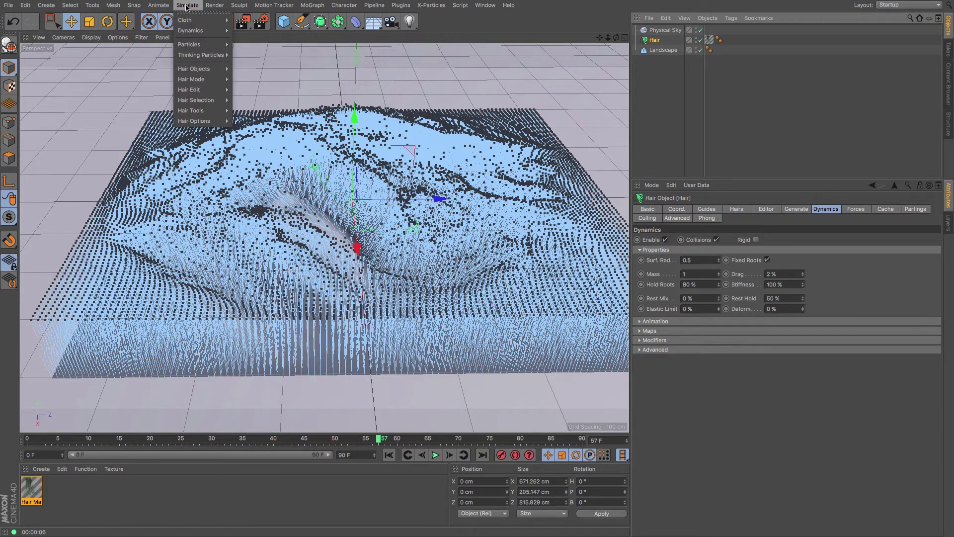
mouse_move(201, 47)
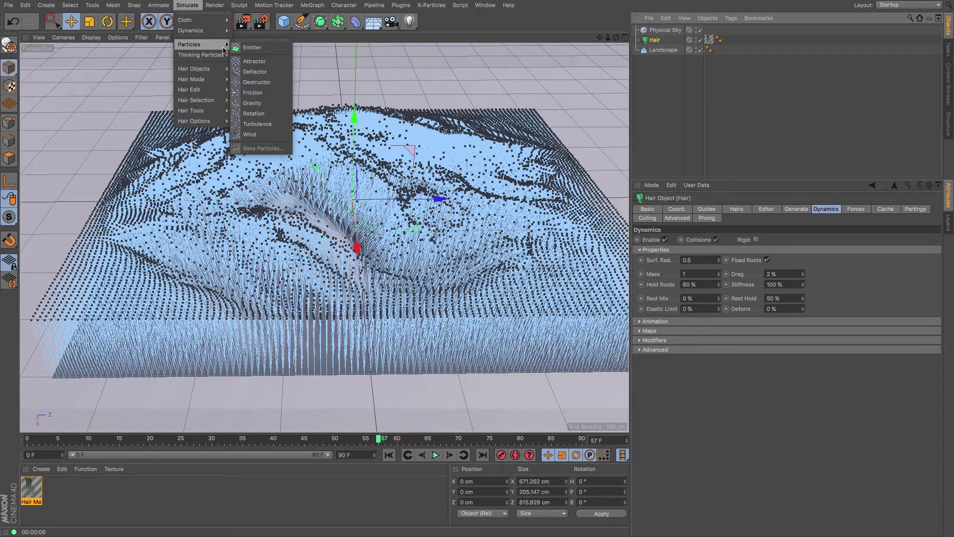
left_click(261, 124)
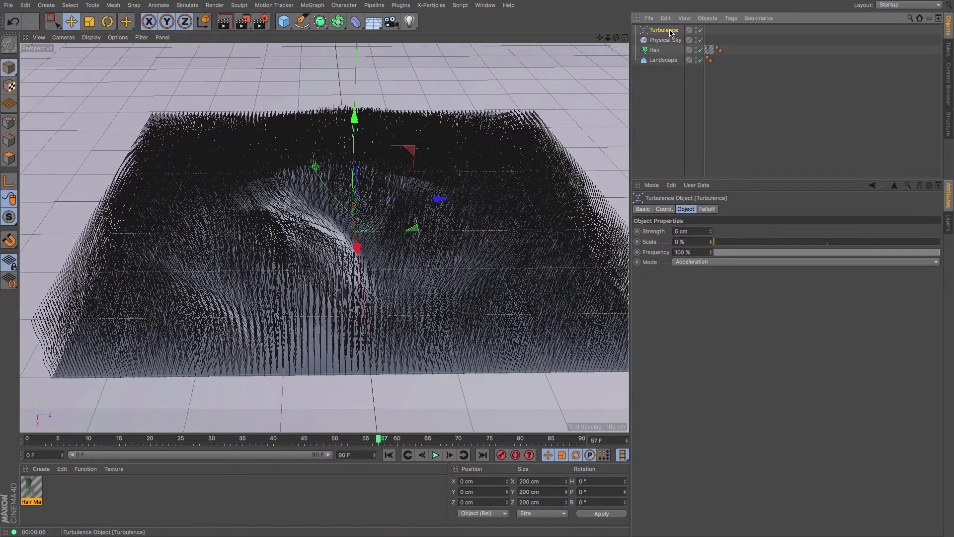
left_click(654, 52)
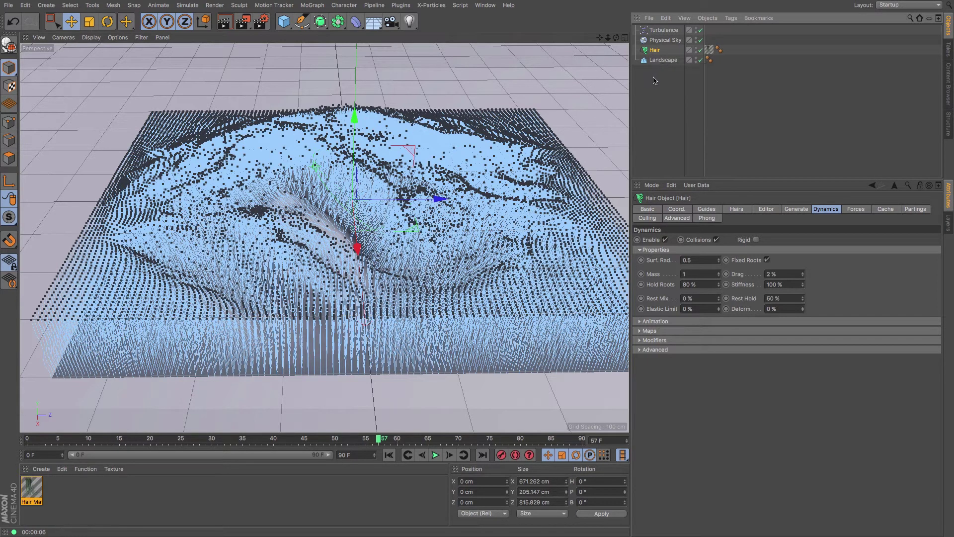
Put Turbulence in the Hair object's Forces list with the mode set to Include.
left_click(855, 210)
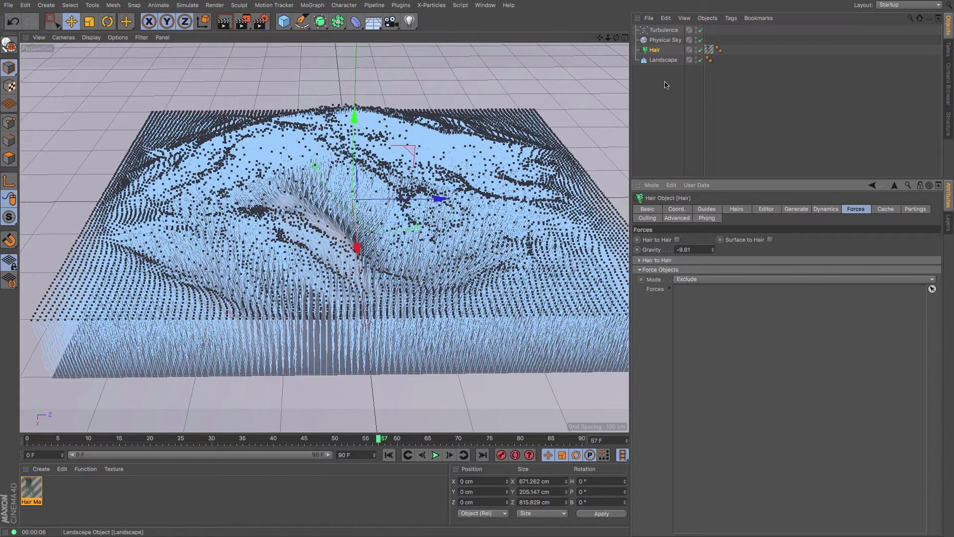
left_click_drag(670, 34, 701, 341)
left_click(711, 279)
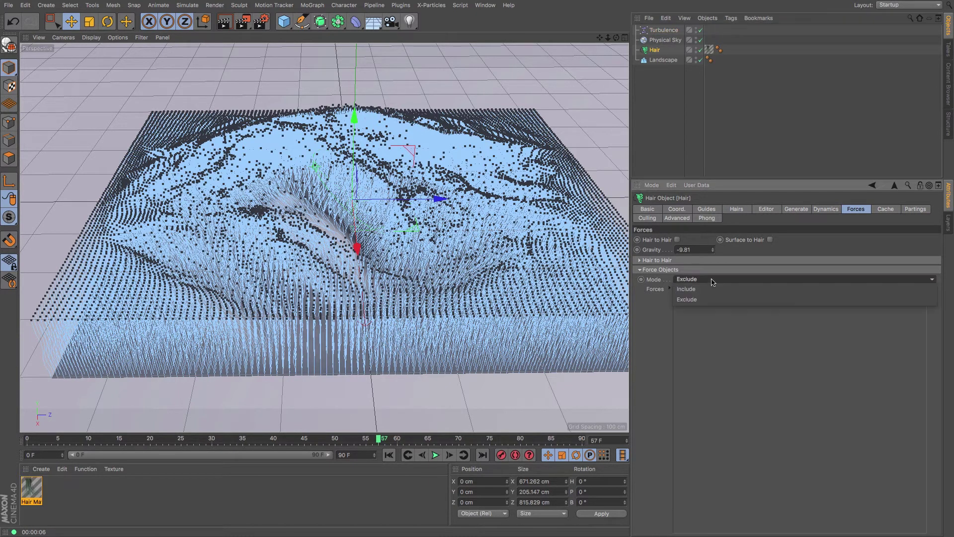
left_click(714, 288)
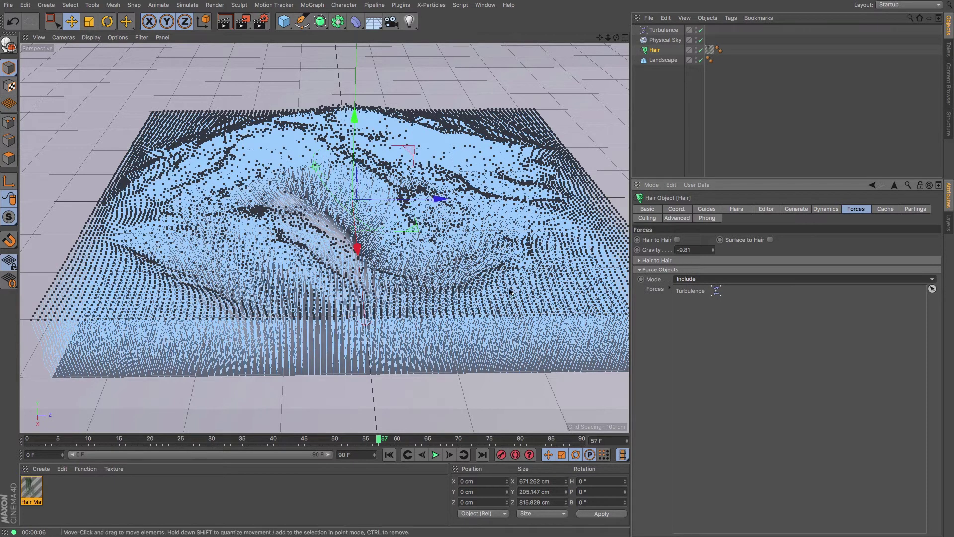
Select Turbulence and play the simulation from the start to preview its effect.
left_click(662, 32)
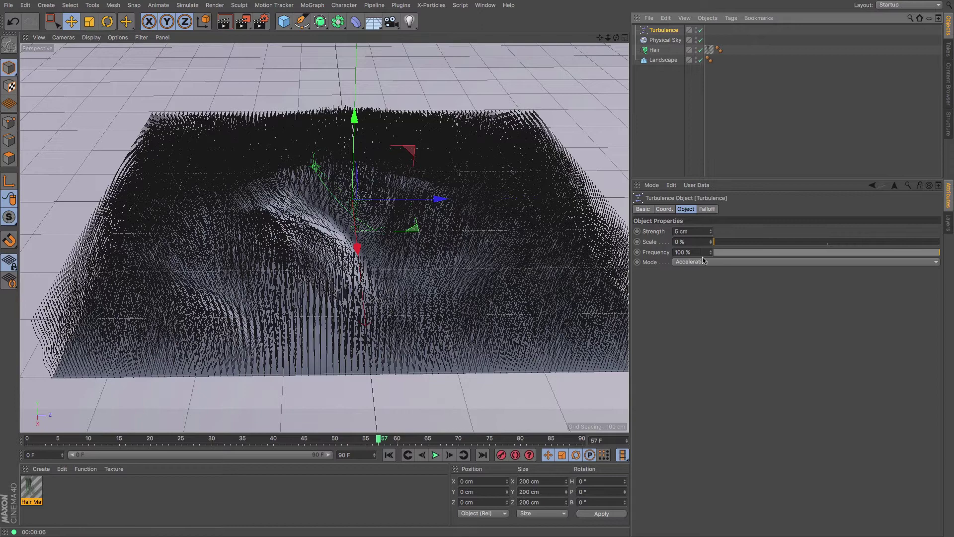
left_click(389, 456)
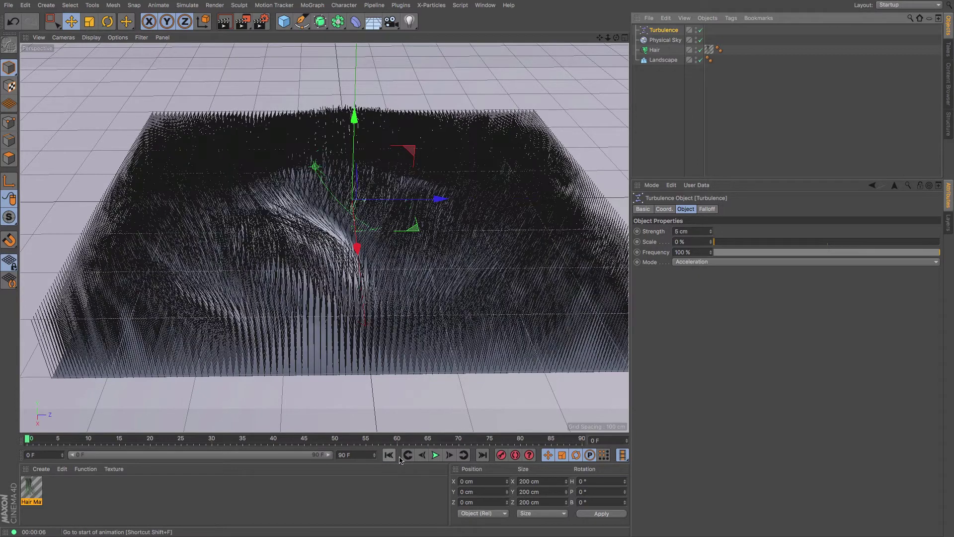
left_click(435, 455)
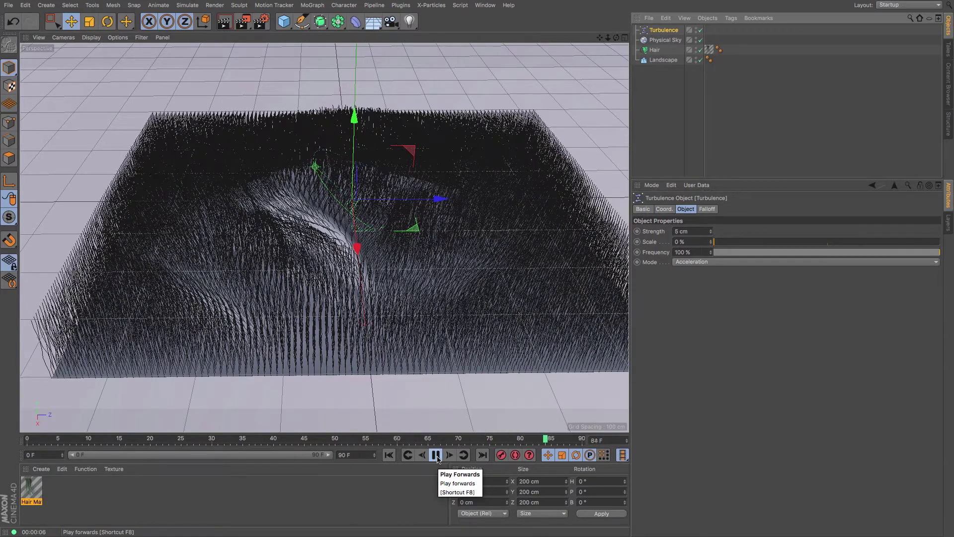
left_click(435, 455)
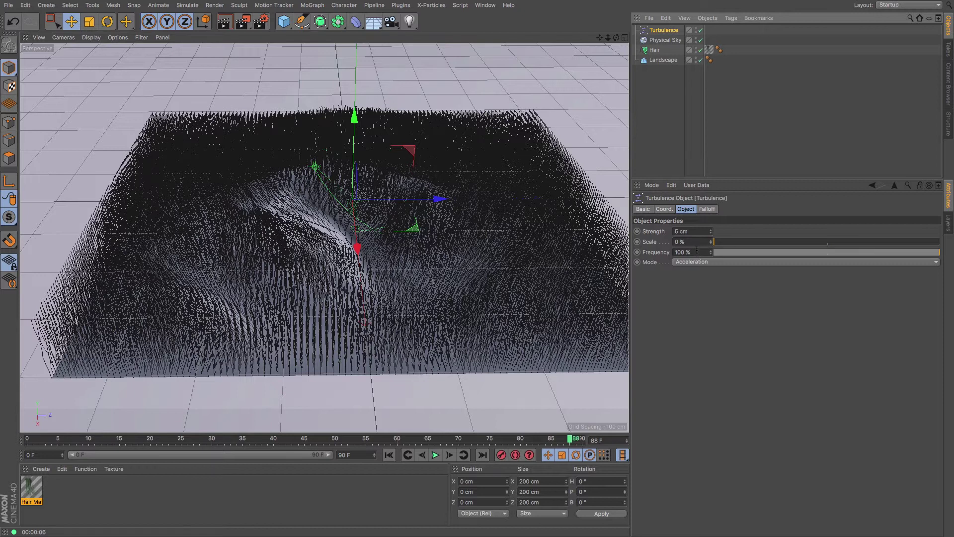
Raise the Turbulence Strength to 50 cm, then deselect the Turbulence object.
left_click_drag(695, 230, 645, 231)
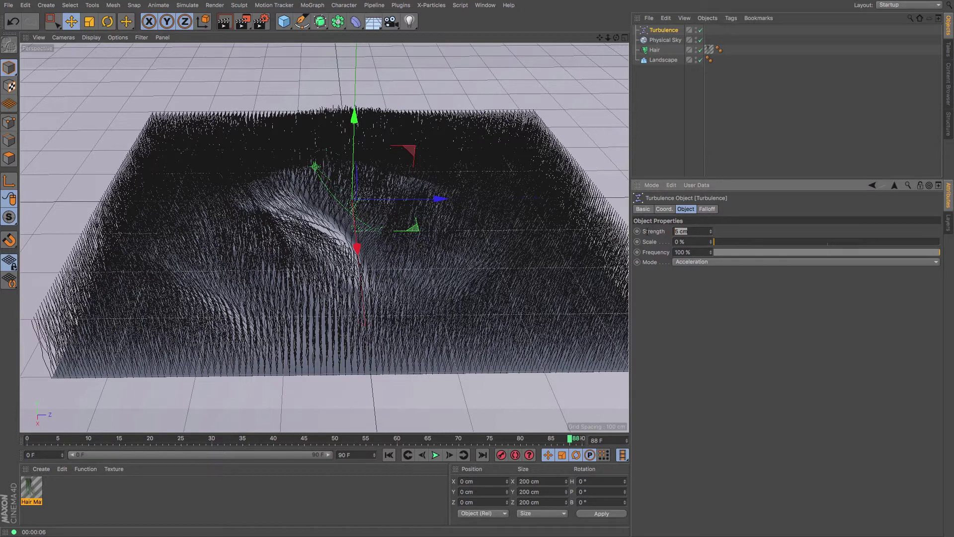
type("50")
key("Tab")
left_click(644, 162)
Replay the stronger turbulence to frame 86, then view the grass from closer and lower.
left_click(389, 455)
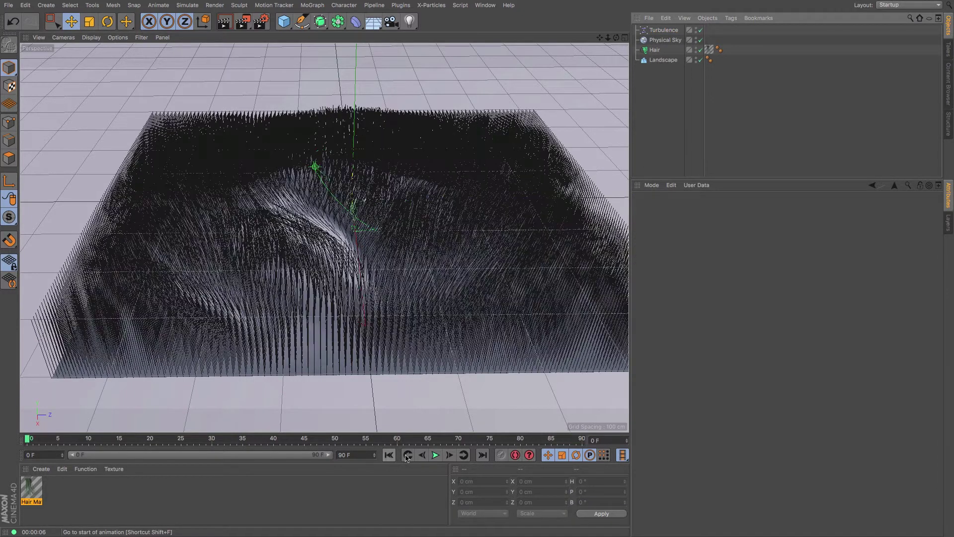
left_click(436, 455)
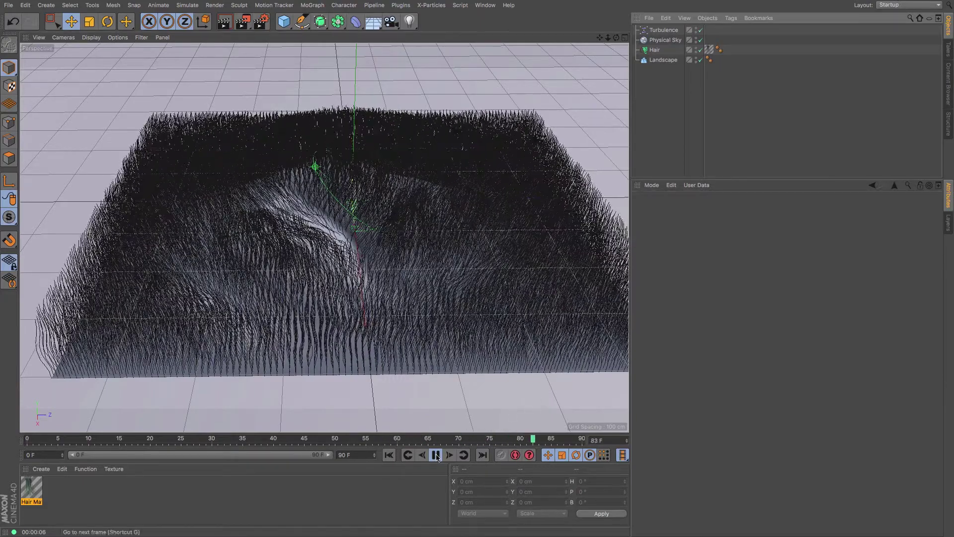
key("F7")
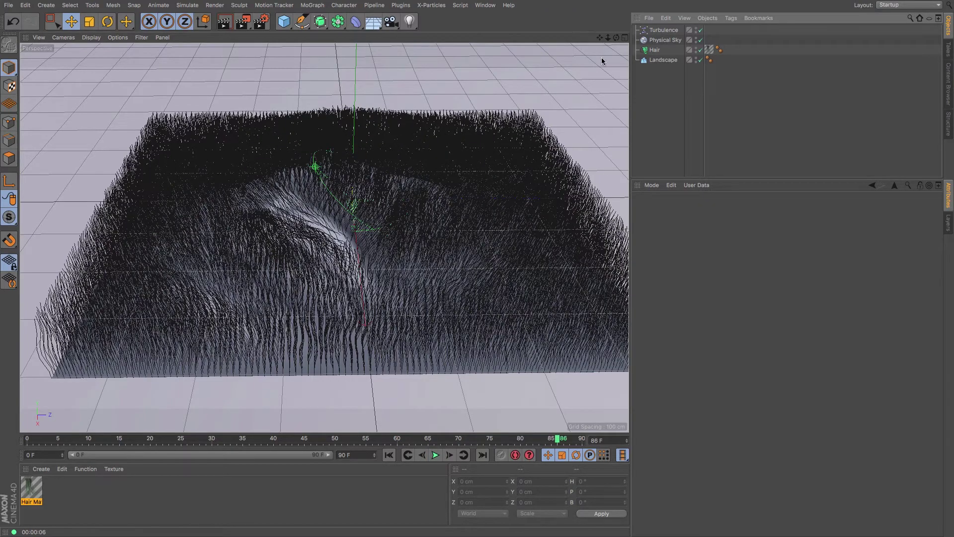
left_click_drag(617, 38, 168, 88)
left_click_drag(609, 40, 601, 37)
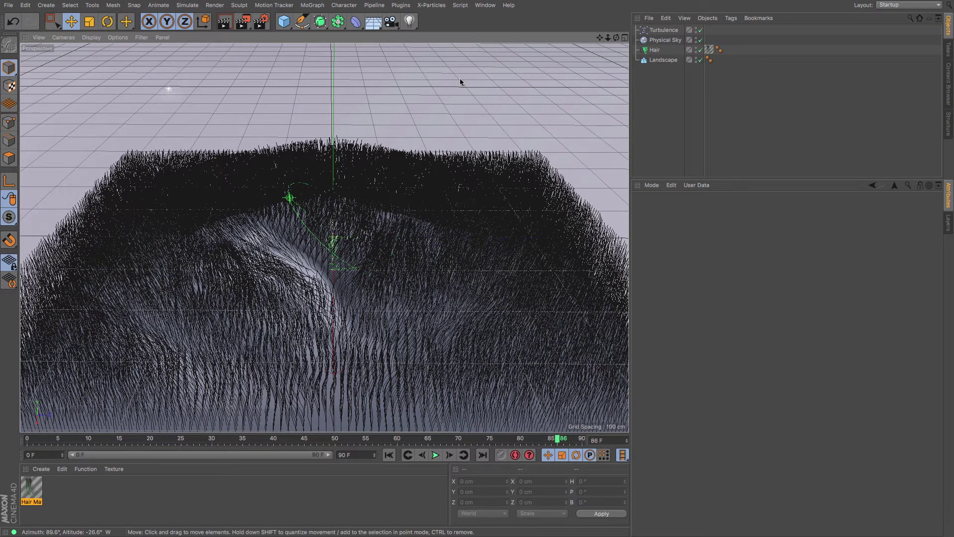
Add a second Landscape, lift it above the grass, and make it Spherical.
left_click(284, 21)
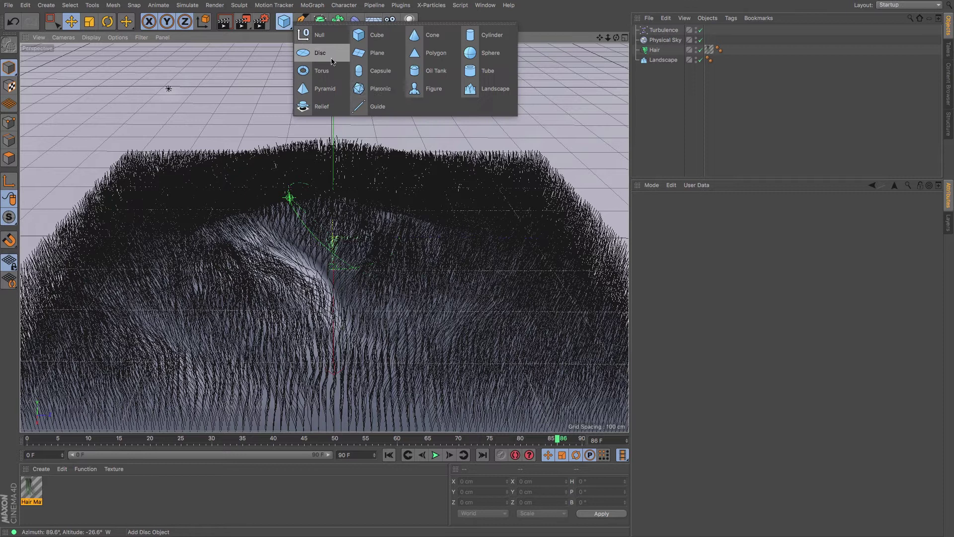
left_click(474, 92)
left_click_drag(335, 151, 334, 57)
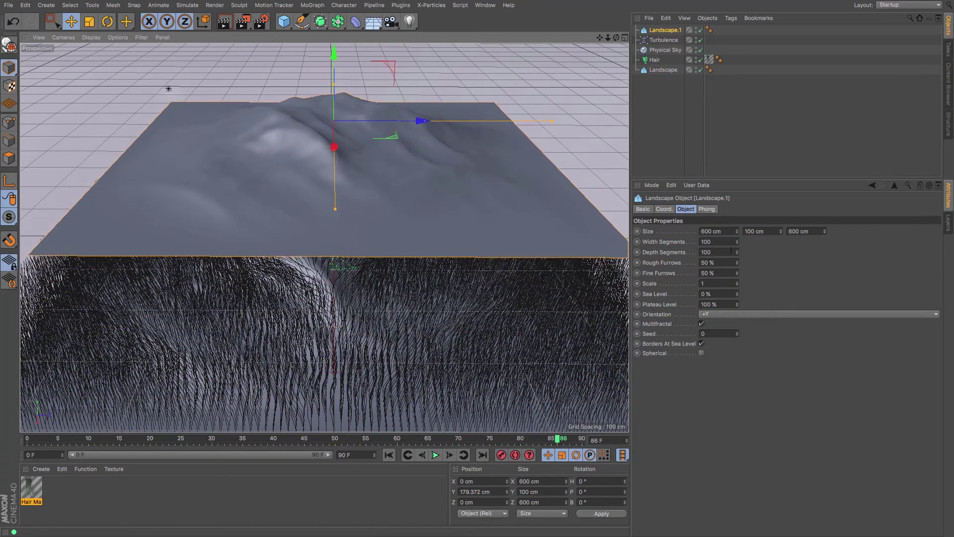
left_click(701, 352)
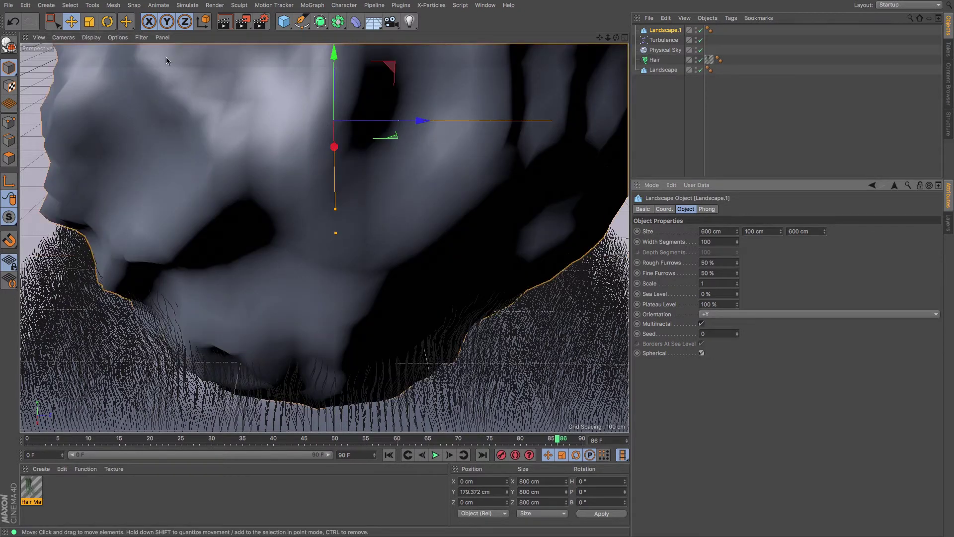
Shrink the spherical landscape to a 48.8 cm rock and raise it to Y 253 cm.
left_click(90, 22)
left_click_drag(567, 89, 166, 156)
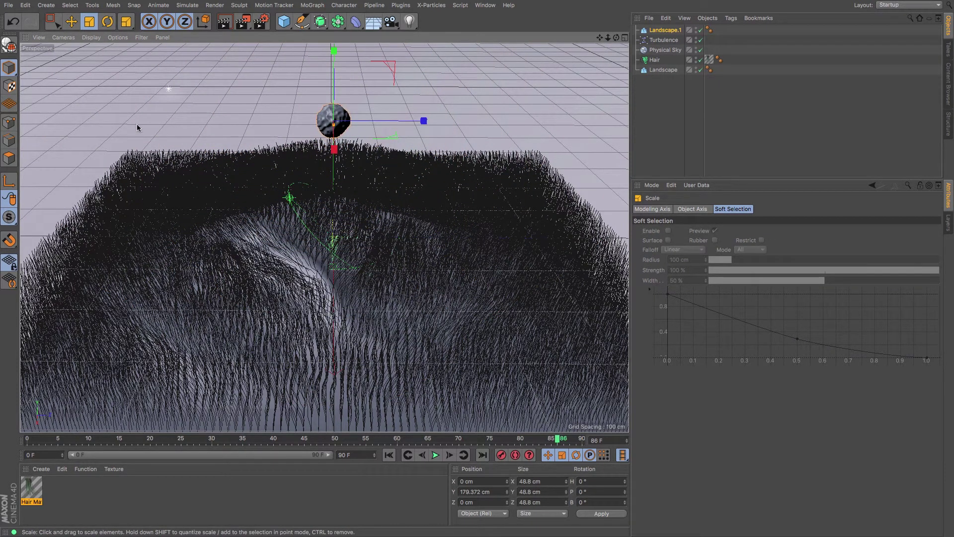
left_click(71, 21)
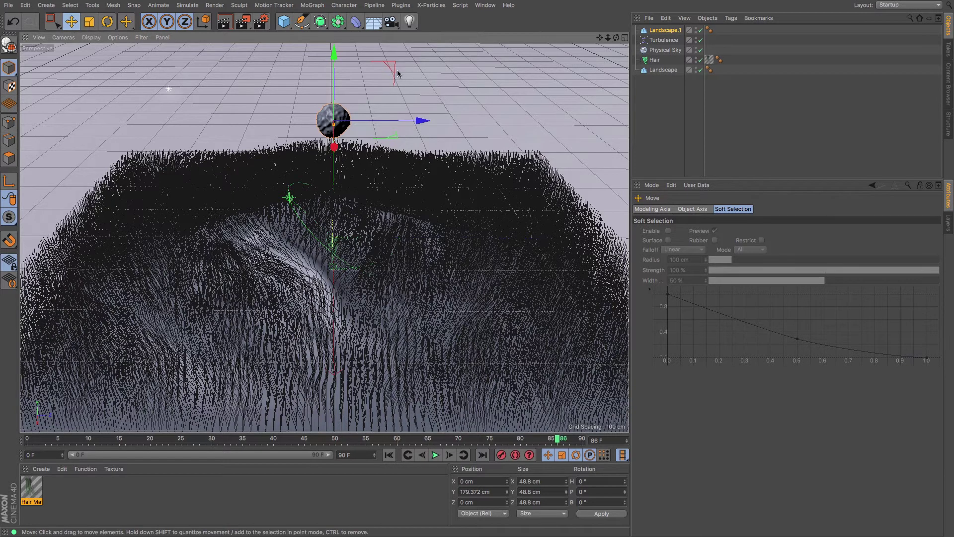
left_click_drag(333, 75, 333, 13)
left_click_drag(340, 85, 343, 89)
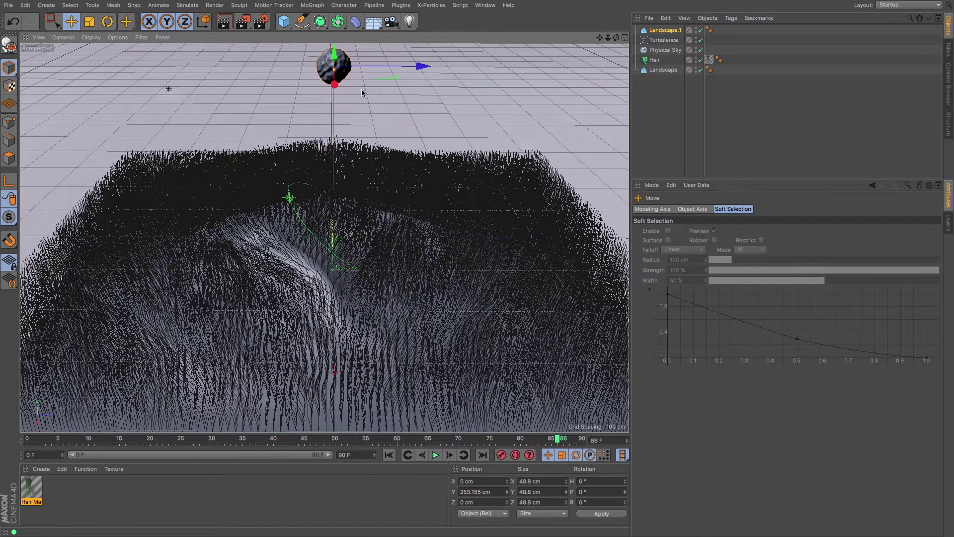
Disable the Hair object, select the ground Landscape, play briefly, then rewind to frame 0.
left_click(701, 60)
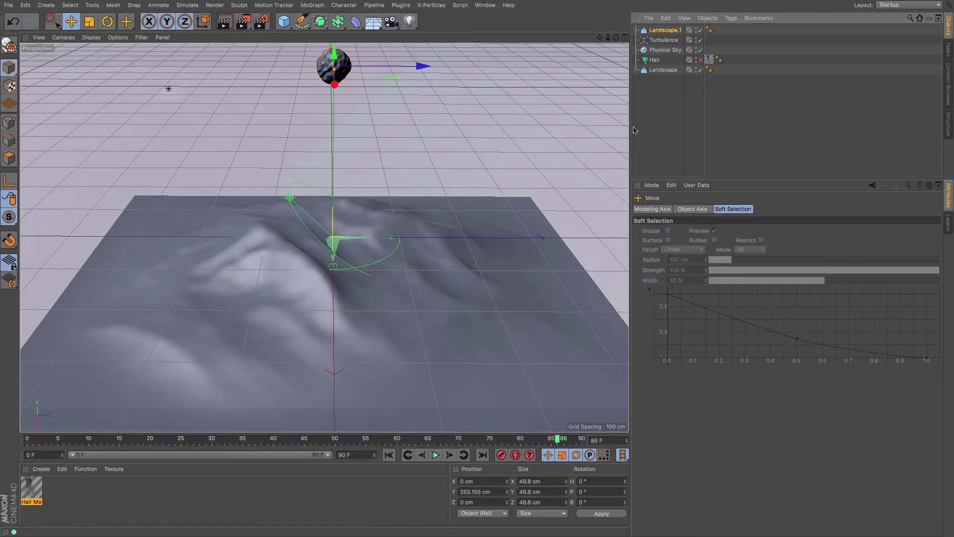
left_click(663, 71)
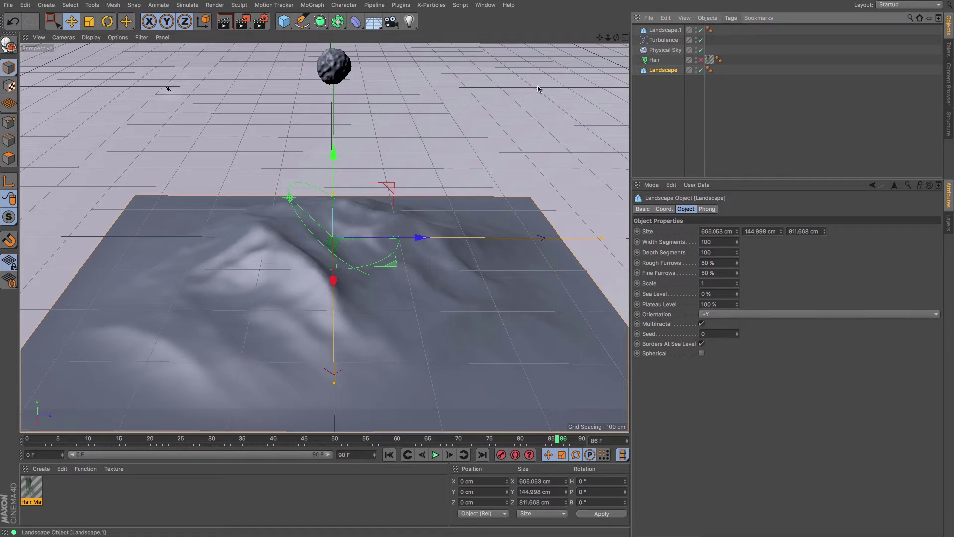
left_click(391, 453)
left_click(435, 455)
left_click(436, 455)
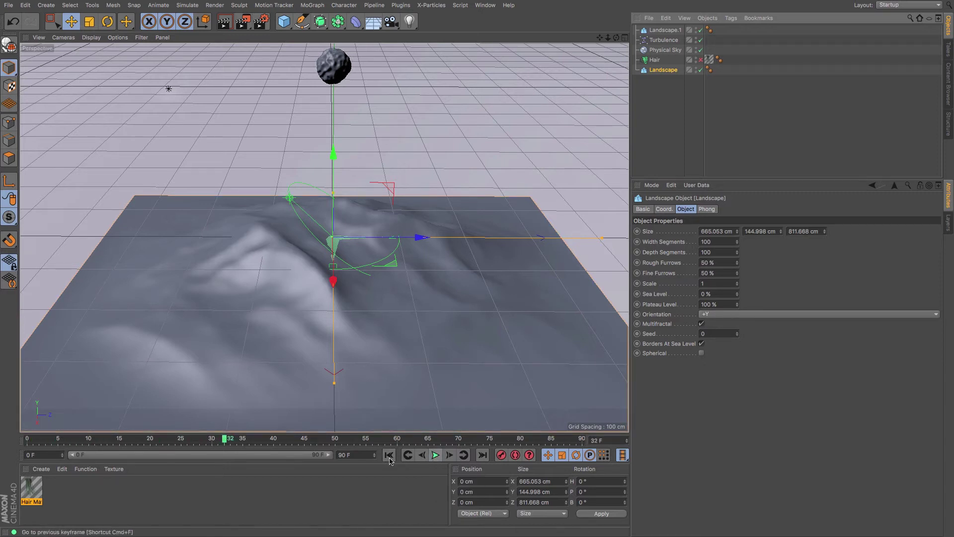
left_click(389, 455)
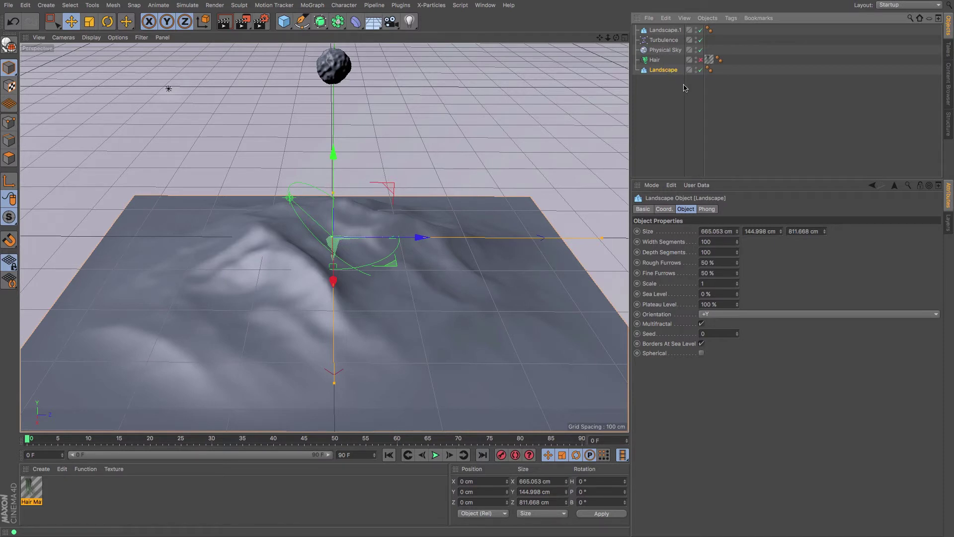
Rename the Landscape.1 blob to 'Rock'.
left_click(670, 31)
double_click(670, 31)
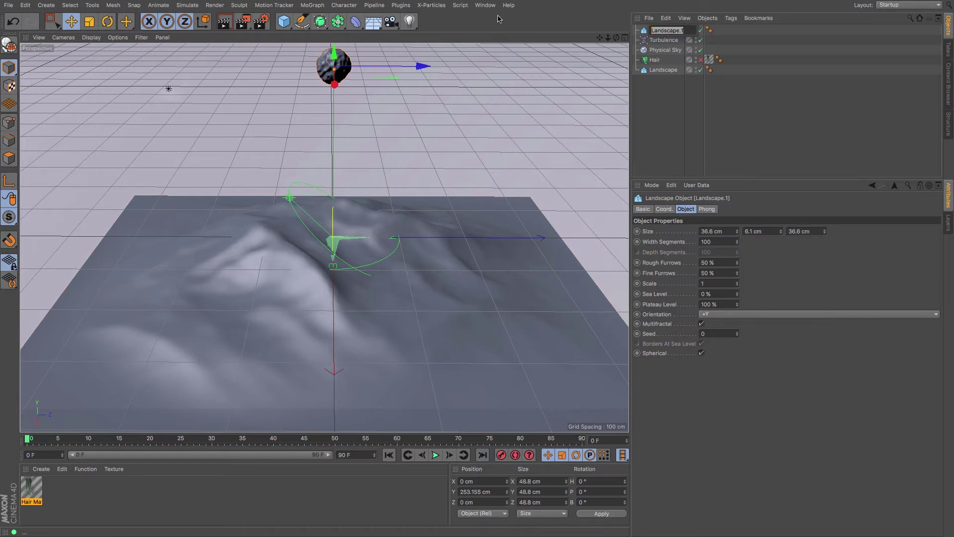
type("Rock")
key("Return")
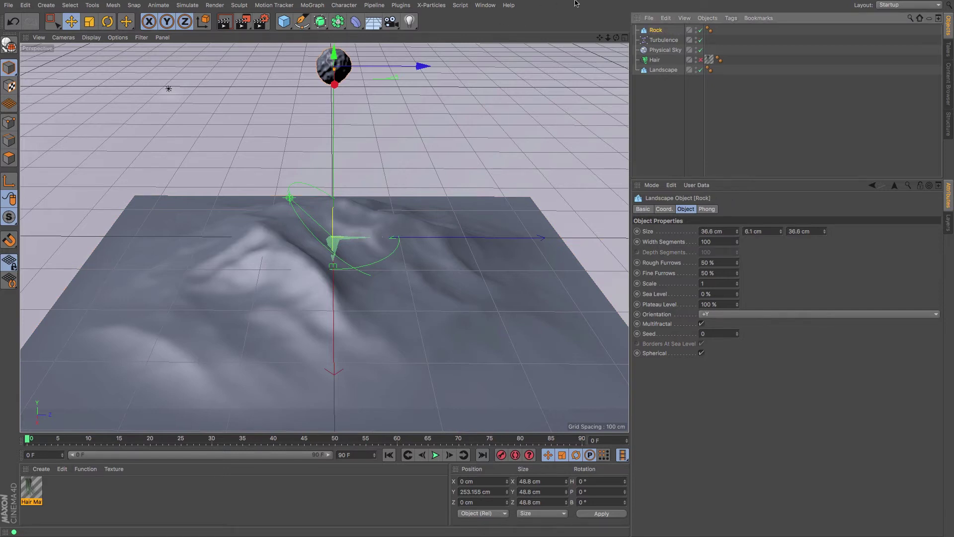
Give Rock a Rigid Body tag, play to watch it fall, then rewind to frame 0.
left_click(731, 18)
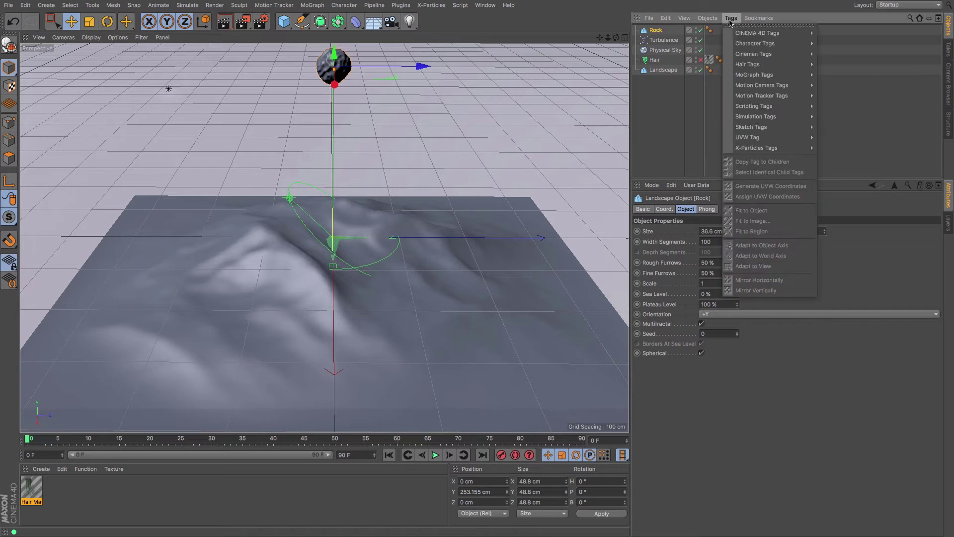
mouse_move(784, 120)
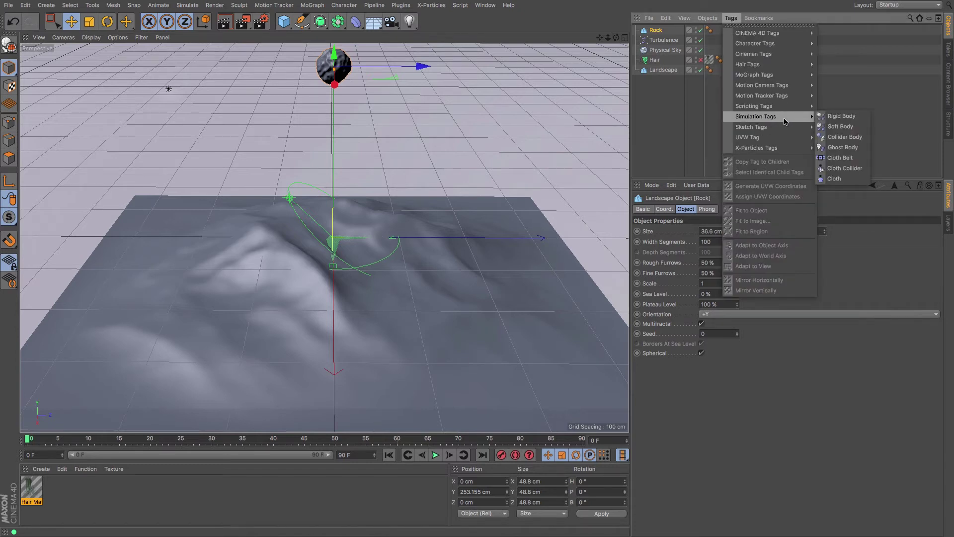
left_click(833, 118)
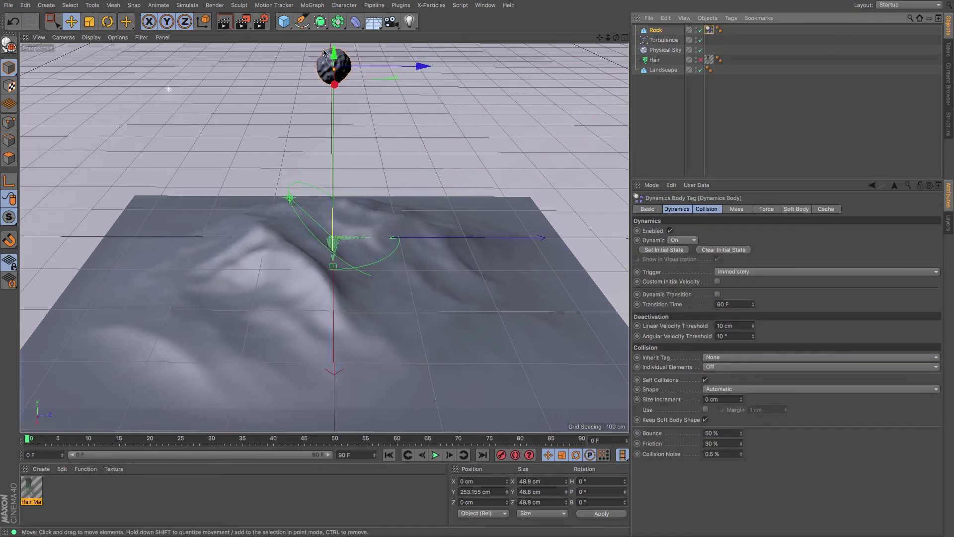
left_click(649, 115)
left_click(435, 455)
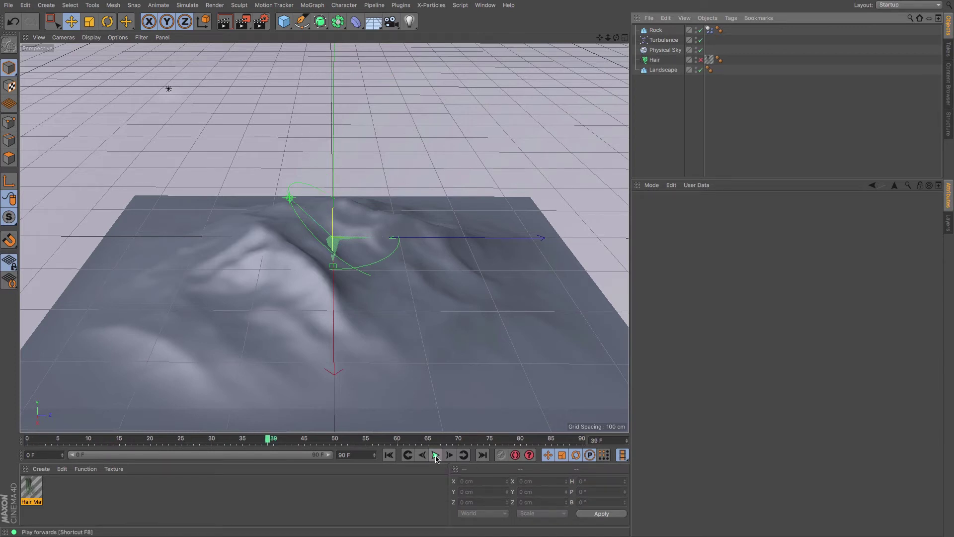
left_click(389, 455)
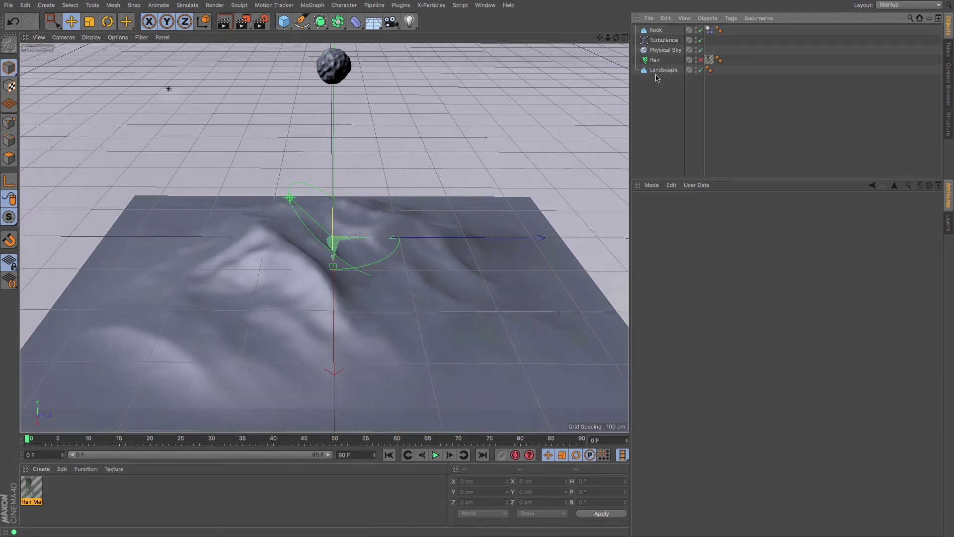
Add a Collider Body tag to the ground Landscape and play to test the collision.
left_click(657, 73)
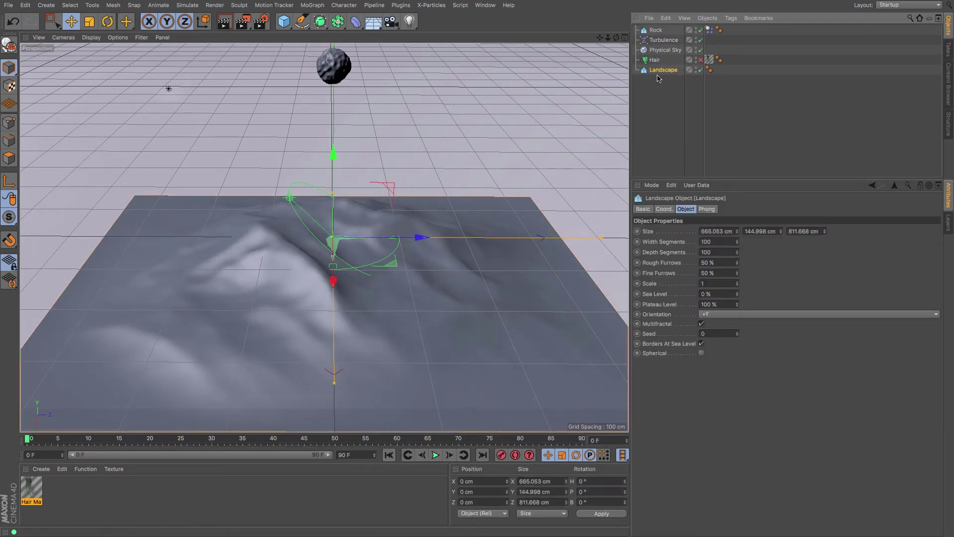
left_click(731, 19)
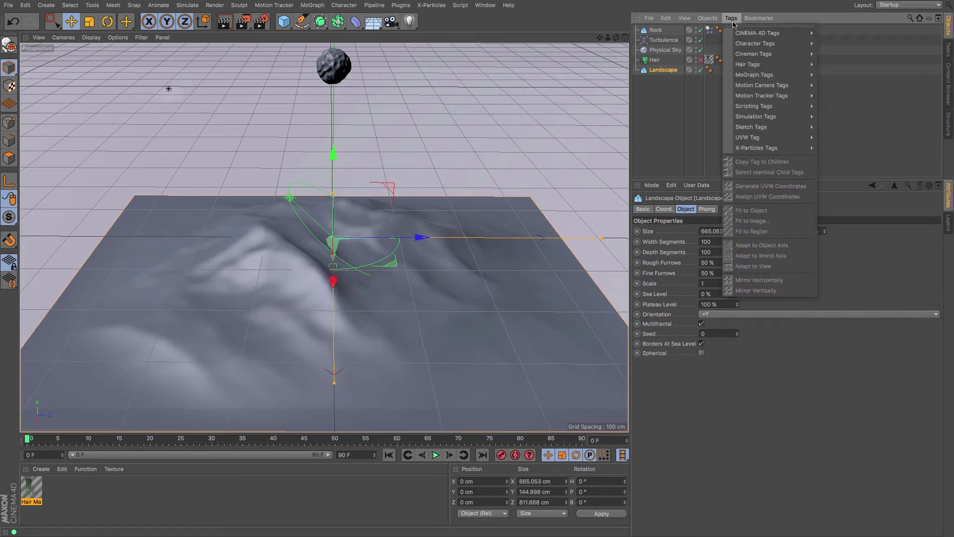
mouse_move(792, 119)
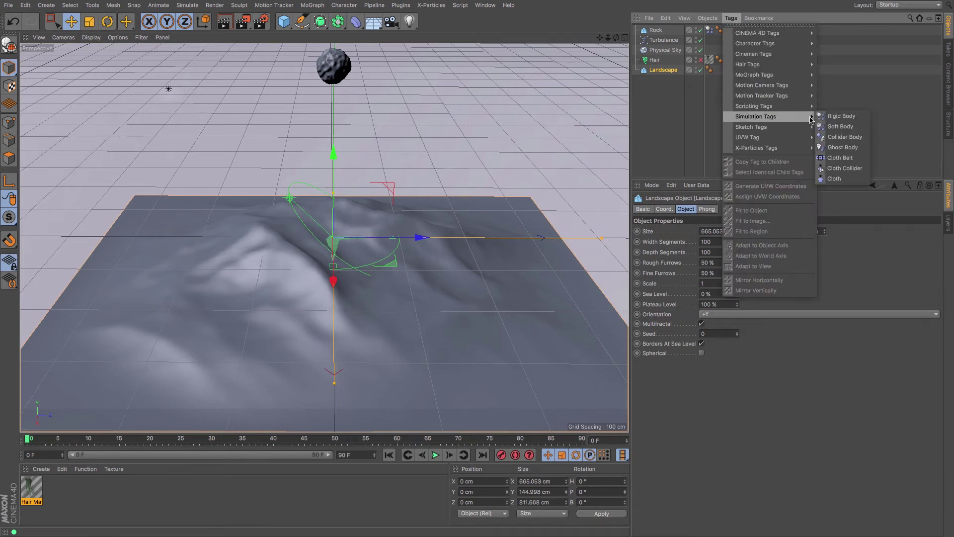
left_click(845, 137)
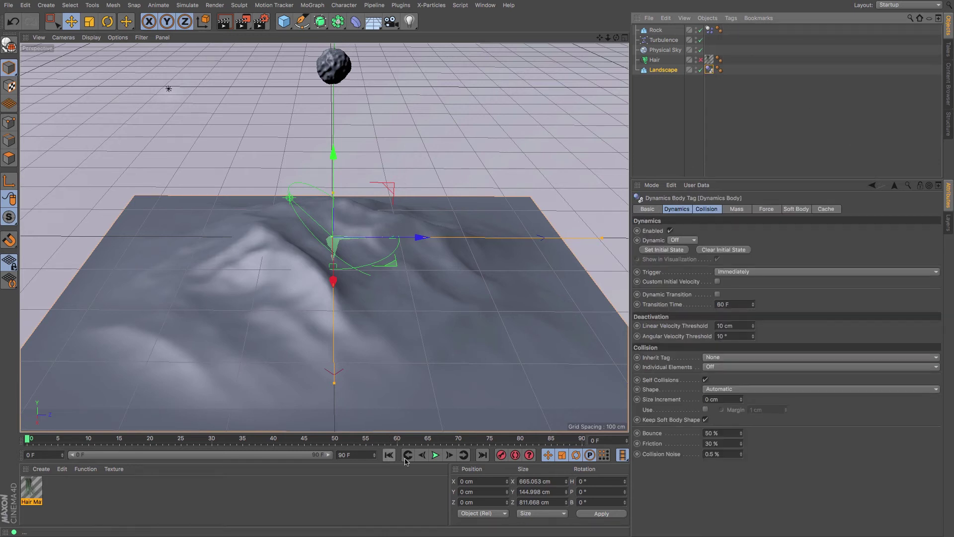
left_click(435, 455)
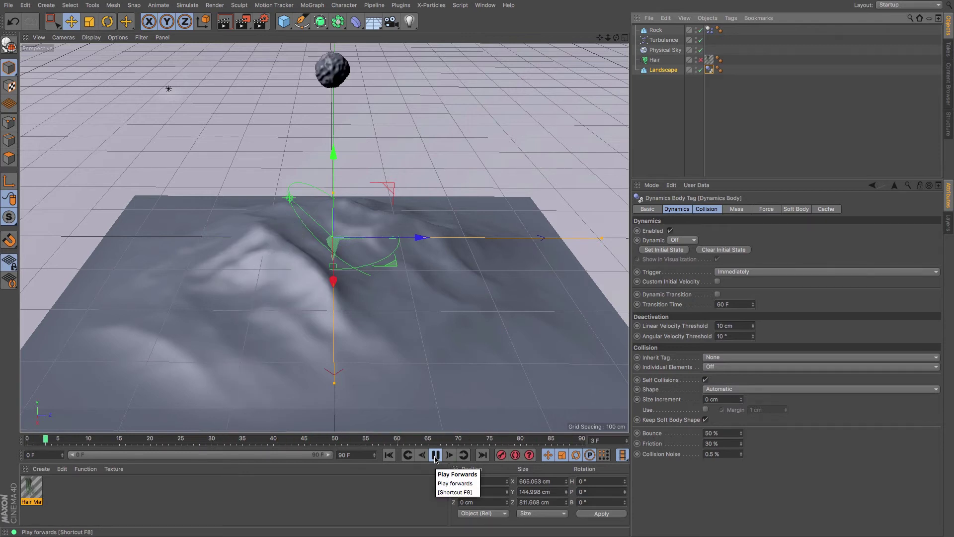
Rotate the ground Landscape to a -12.452° heading and replay the rock simulation to frame 80.
left_click(436, 455)
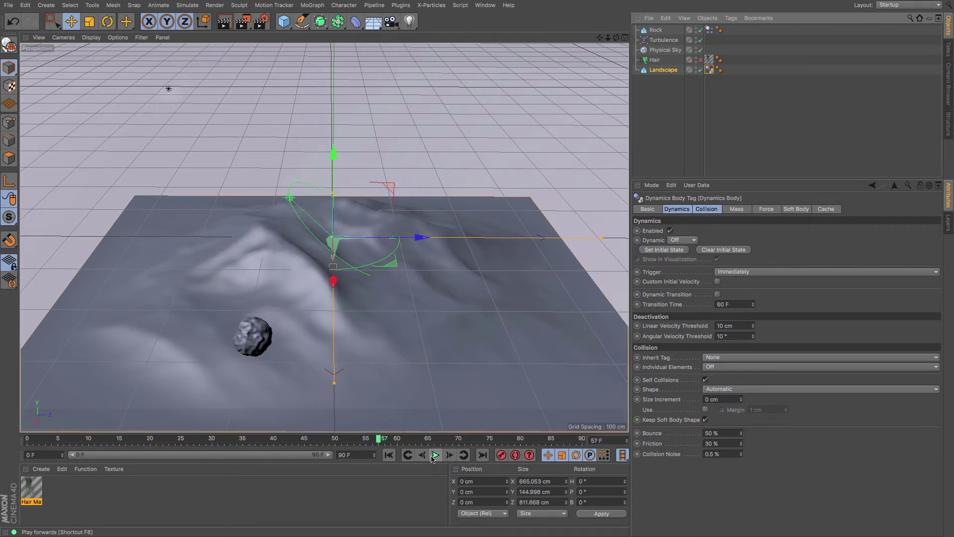
left_click(663, 70)
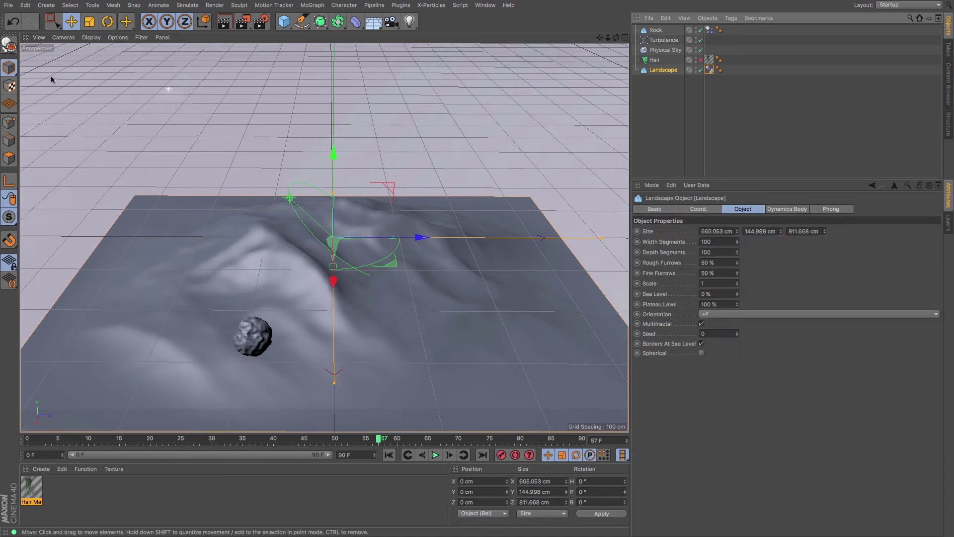
left_click(107, 21)
left_click_drag(356, 269, 343, 291)
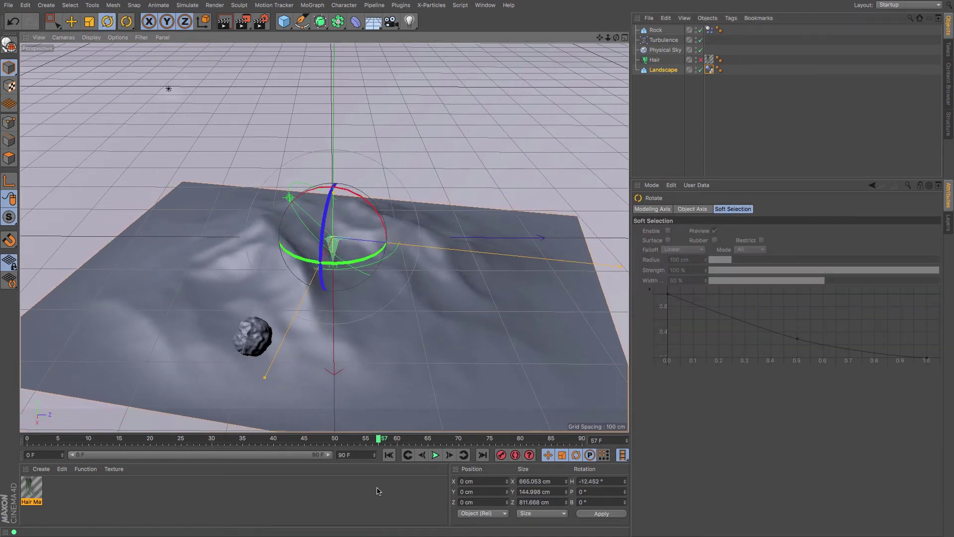
left_click(389, 455)
left_click(436, 455)
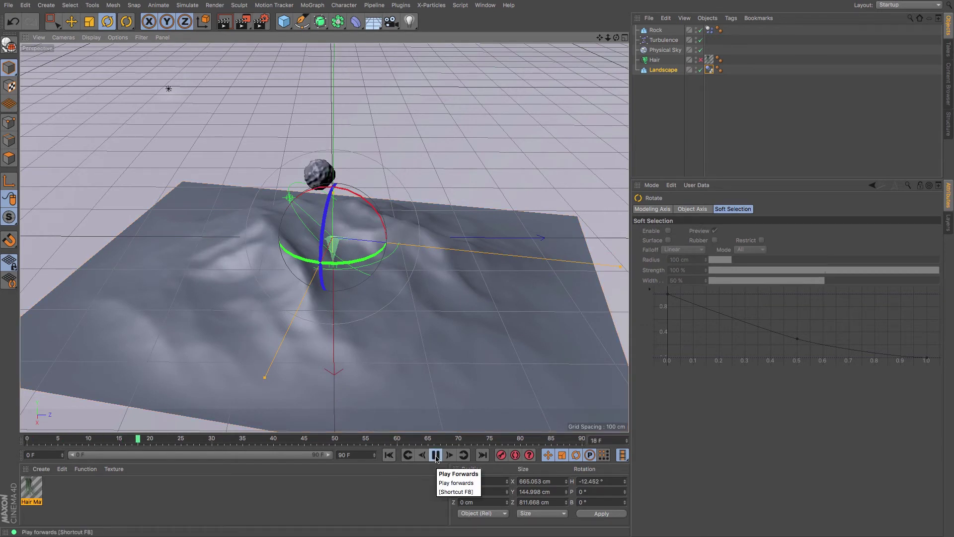
left_click(436, 455)
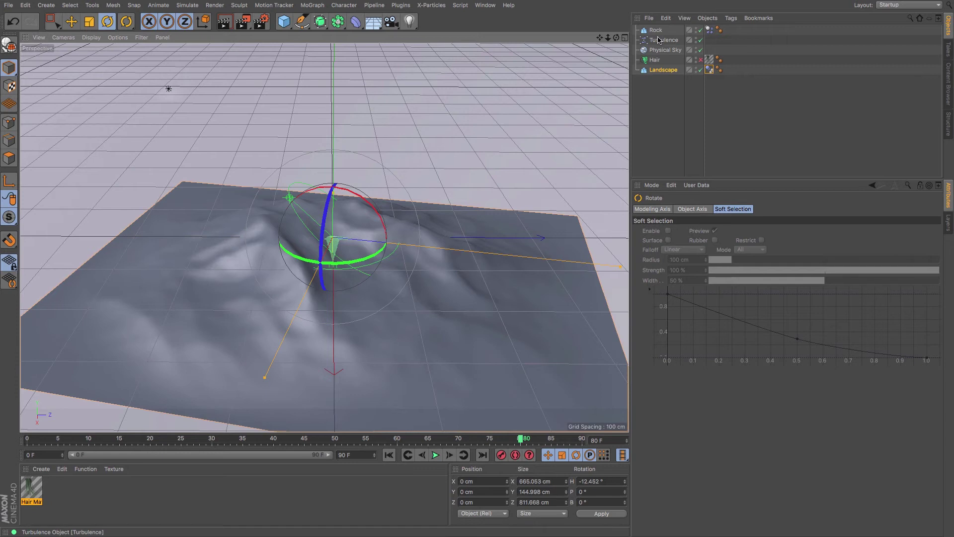
left_click(709, 70)
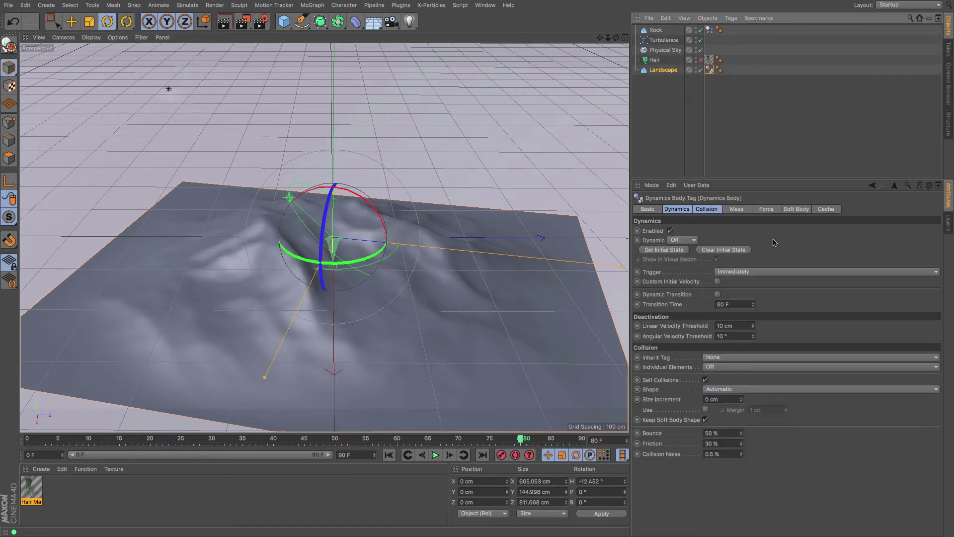
Set the Landscape collider's Shape to Static Mesh and replay the simulation from frame 0.
left_click(778, 391)
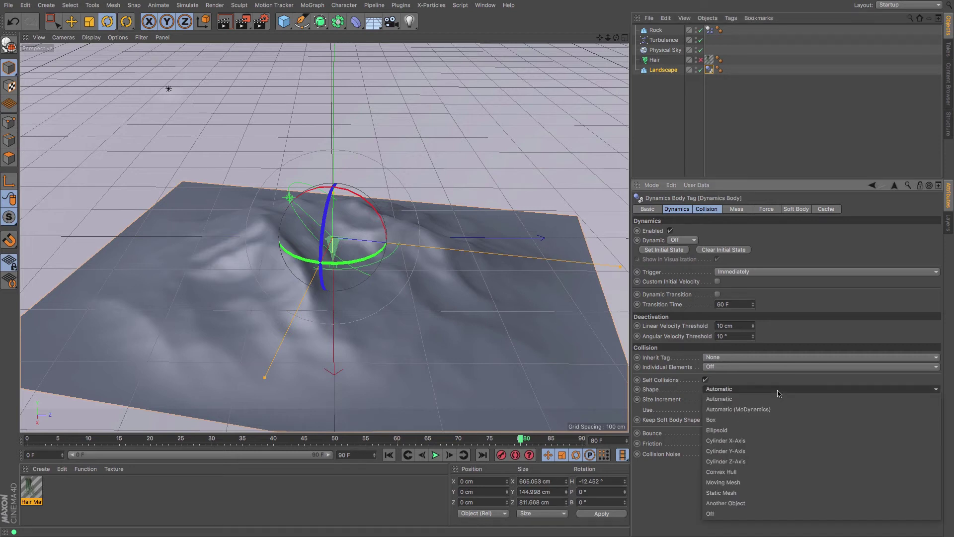
left_click(776, 496)
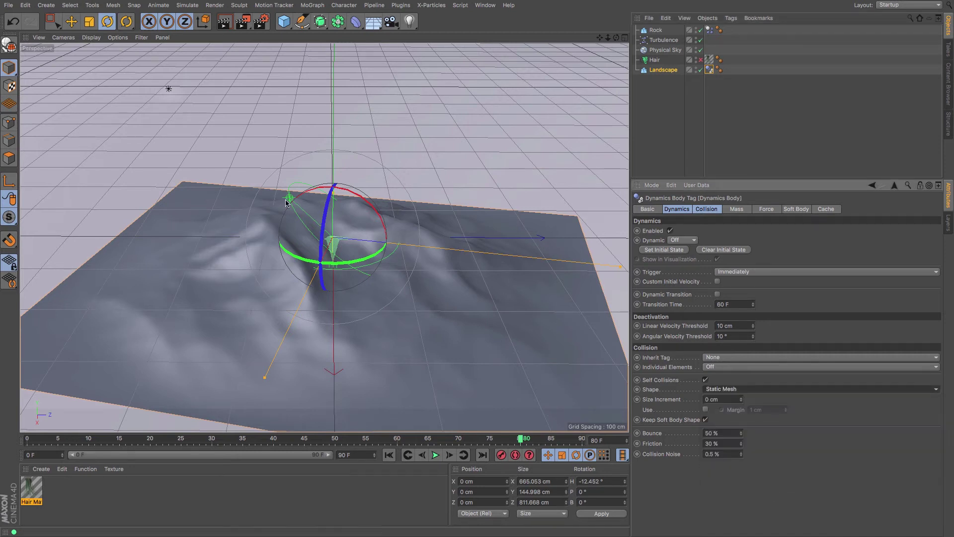
left_click(389, 455)
left_click(434, 456)
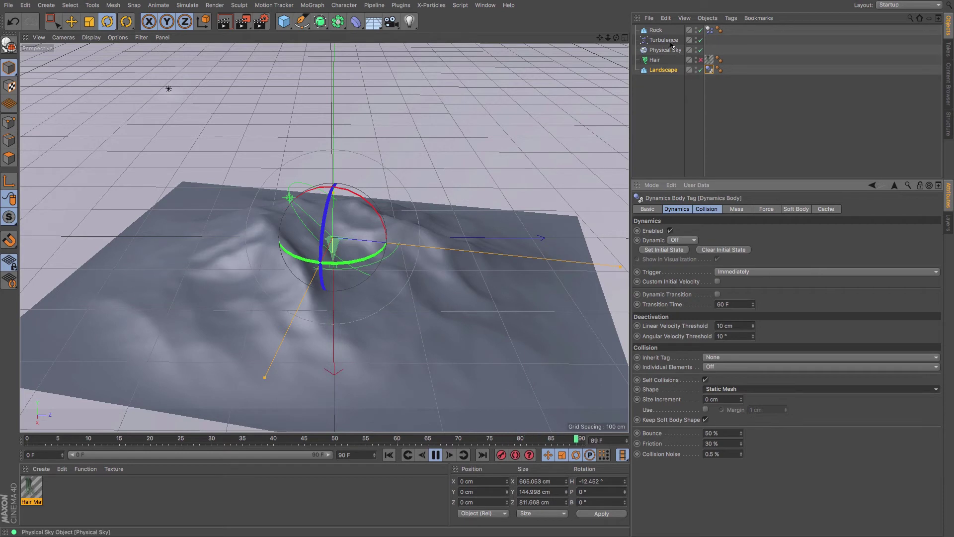
Re-enable the Hair object so grass shows, then stop playback at frame 54.
left_click(656, 31)
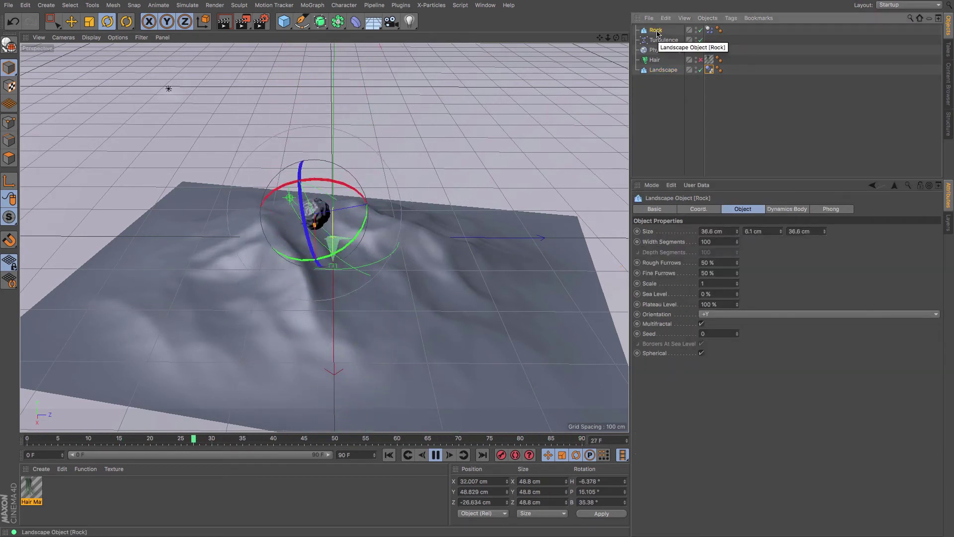
left_click(700, 59)
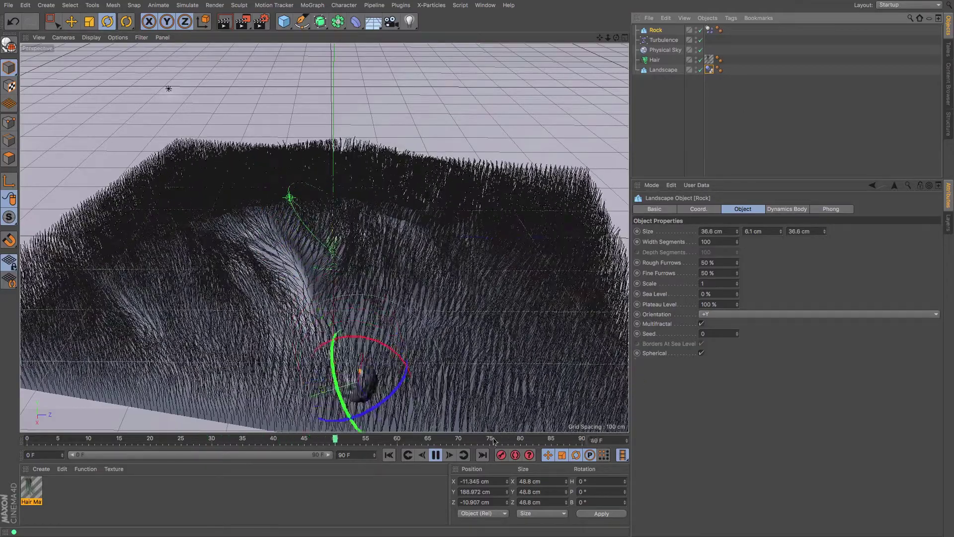
left_click(436, 455)
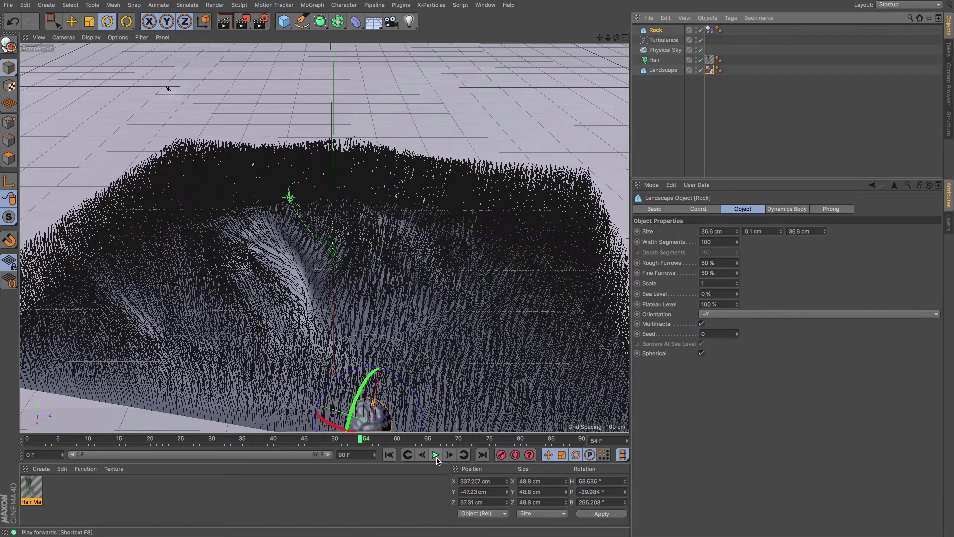
Add a Hair Collider tag to Rock and play from frame 0 to watch it part the grass.
left_click(389, 456)
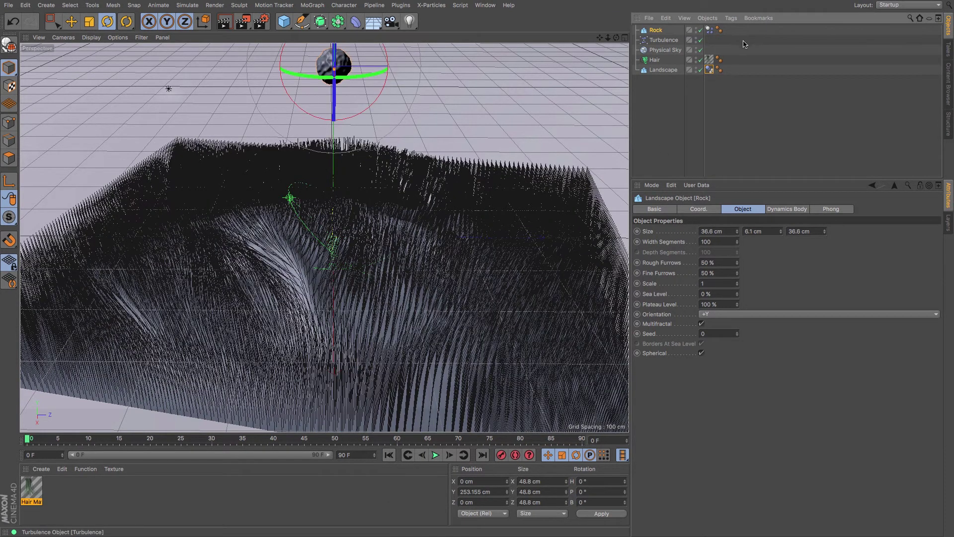
left_click(732, 18)
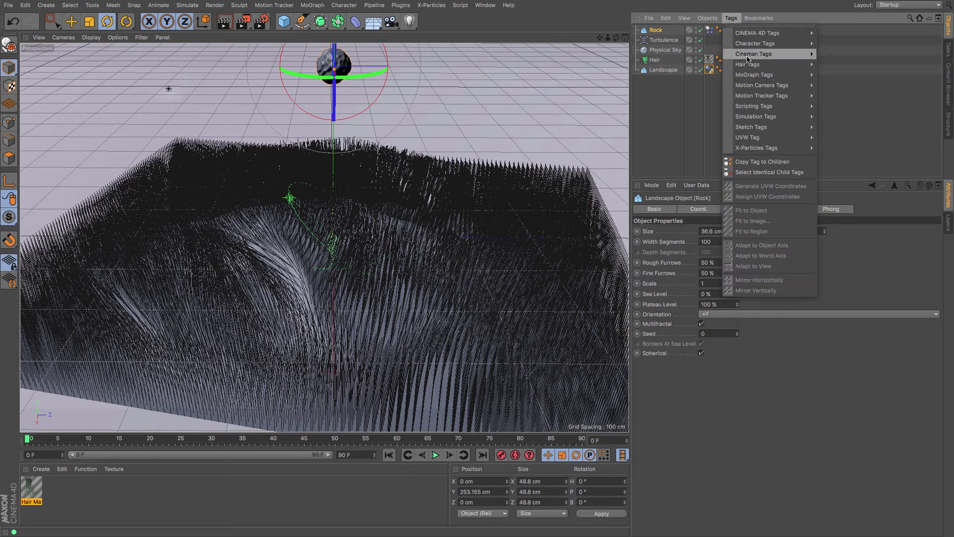
mouse_move(748, 66)
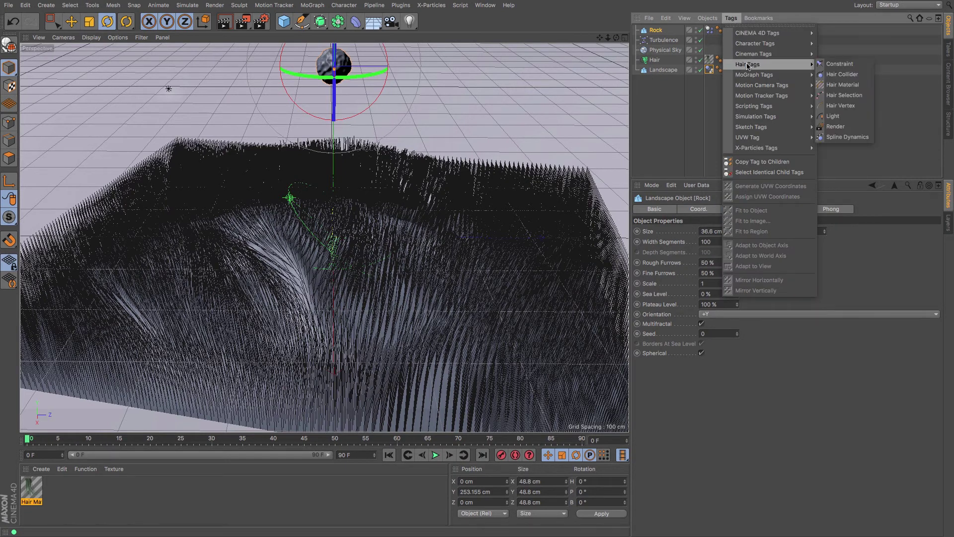
left_click(861, 75)
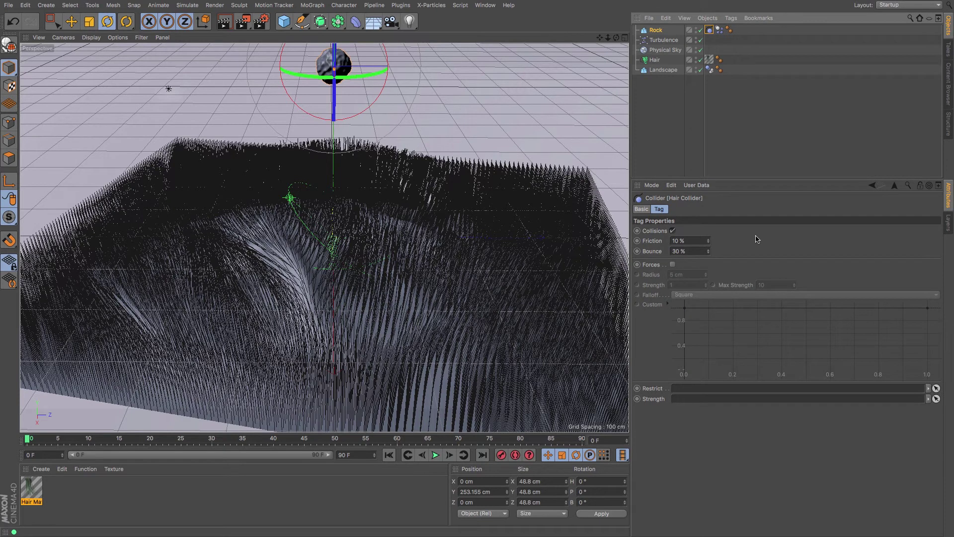
left_click(436, 455)
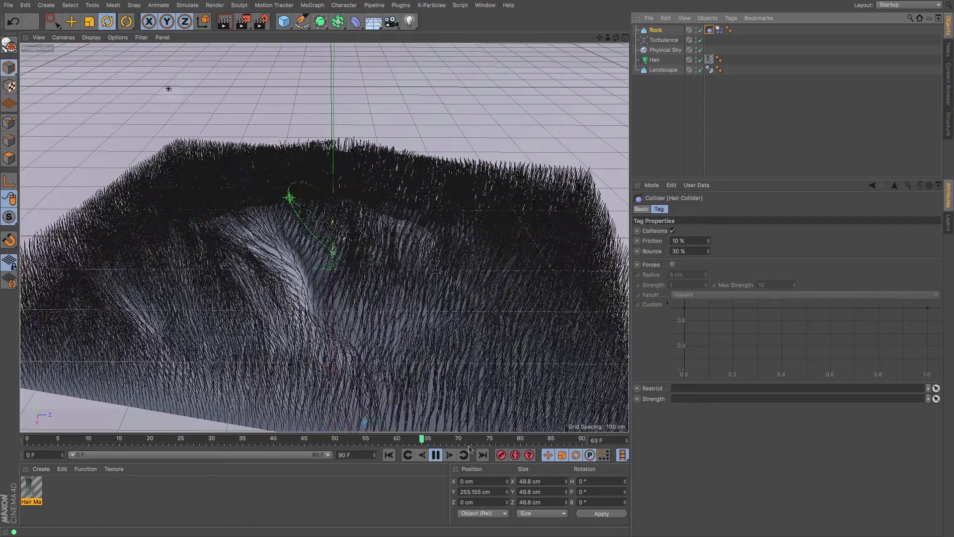
Pause at frame 81, render the viewport to check the grass, then reframe the editor view.
left_click(435, 455)
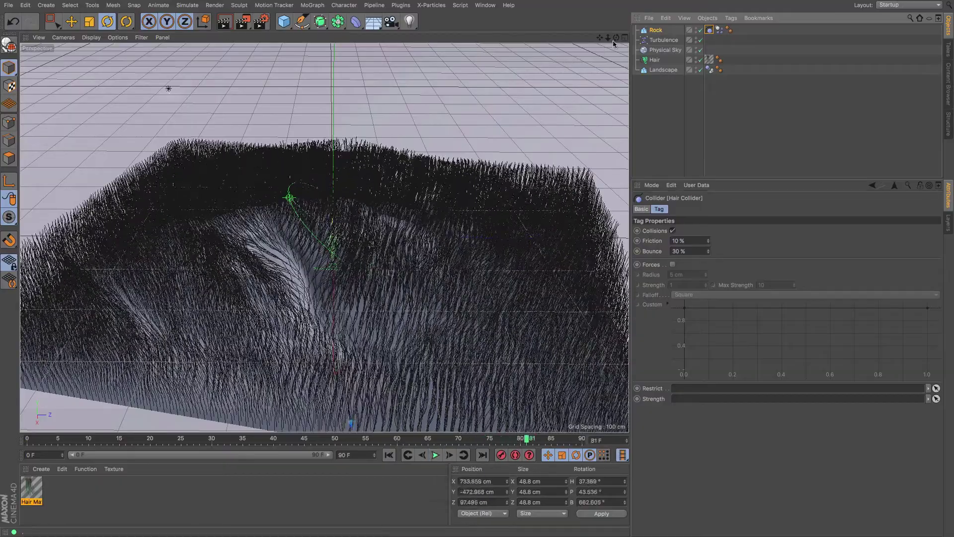
mouse_move(616, 37)
left_mouse_down()
mouse_move(641, 44)
mouse_move(601, 40)
mouse_move(614, 40)
left_mouse_up()
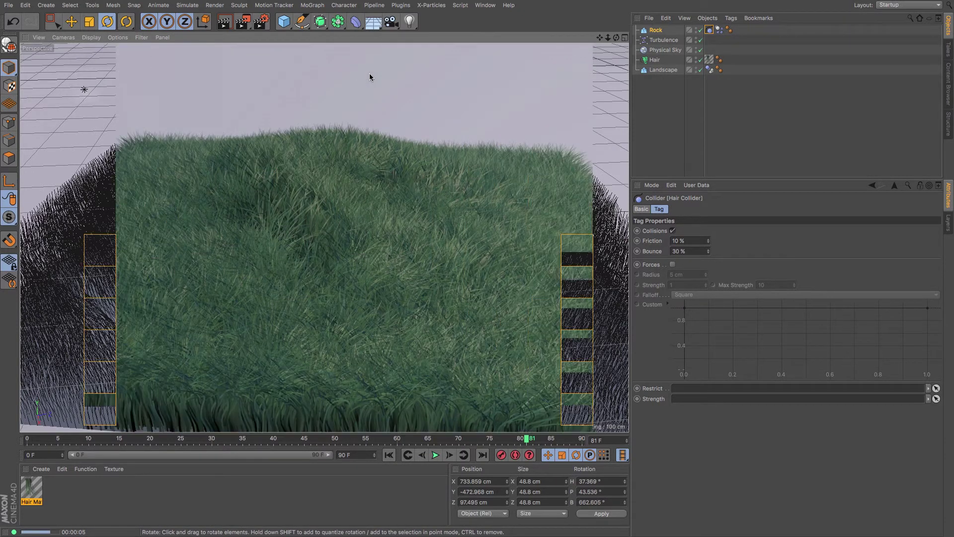
left_click(616, 39)
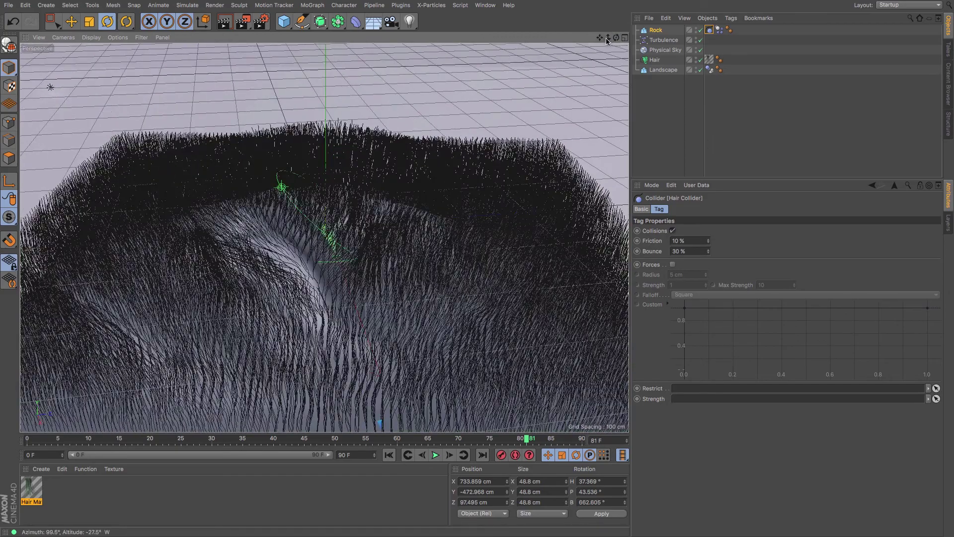
left_click_drag(607, 38, 325, 237)
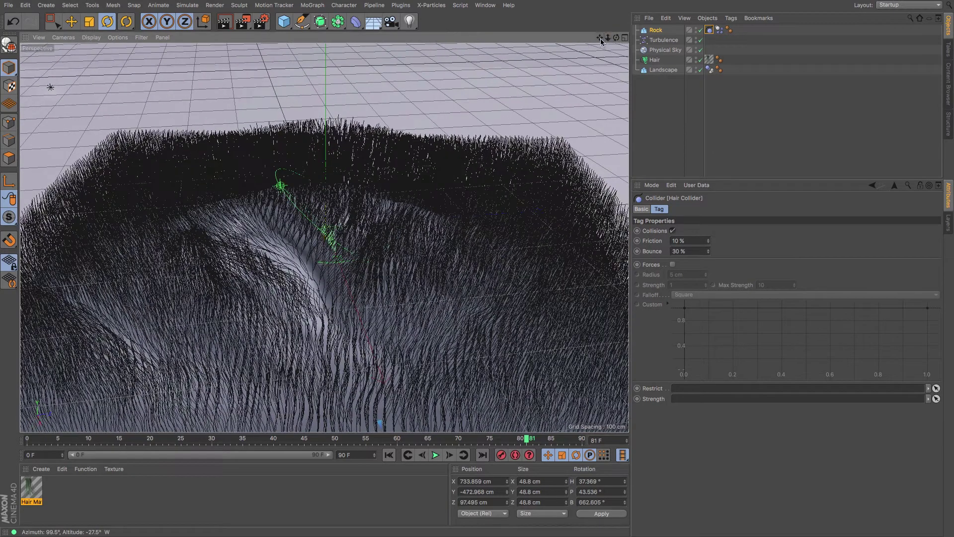
left_click_drag(602, 42, 324, 238)
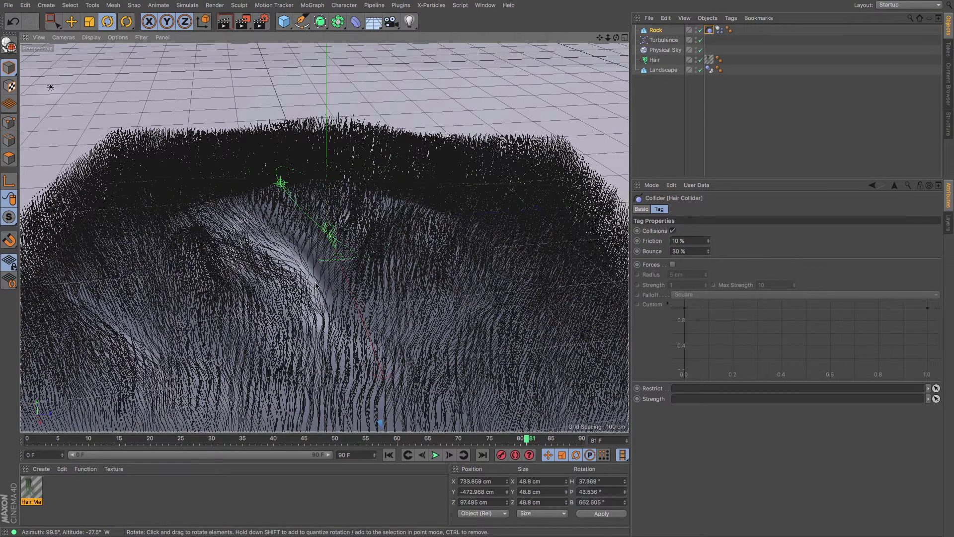
Search the Content Browser presets for 'mud', load the Mud material, and drag it onto the Landscape.
left_click(948, 83)
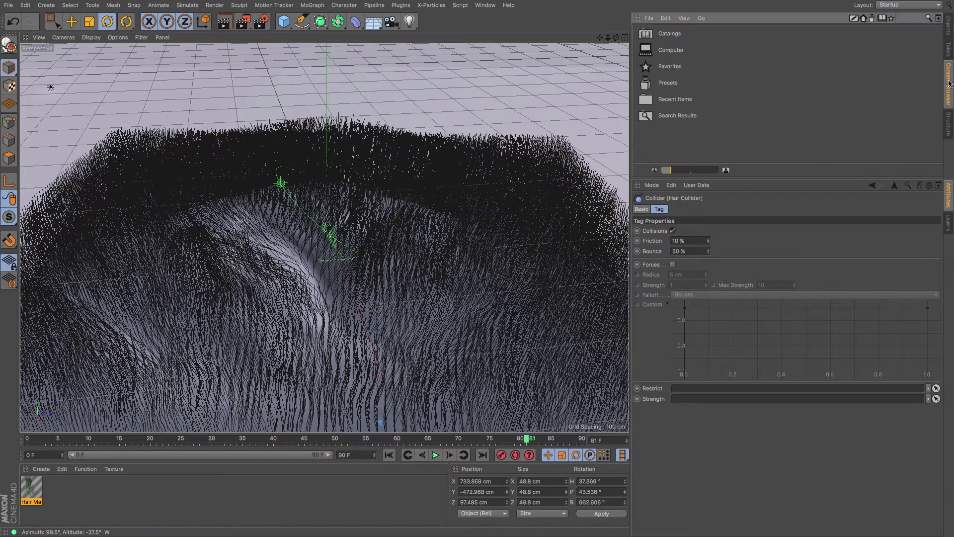
left_click(928, 19)
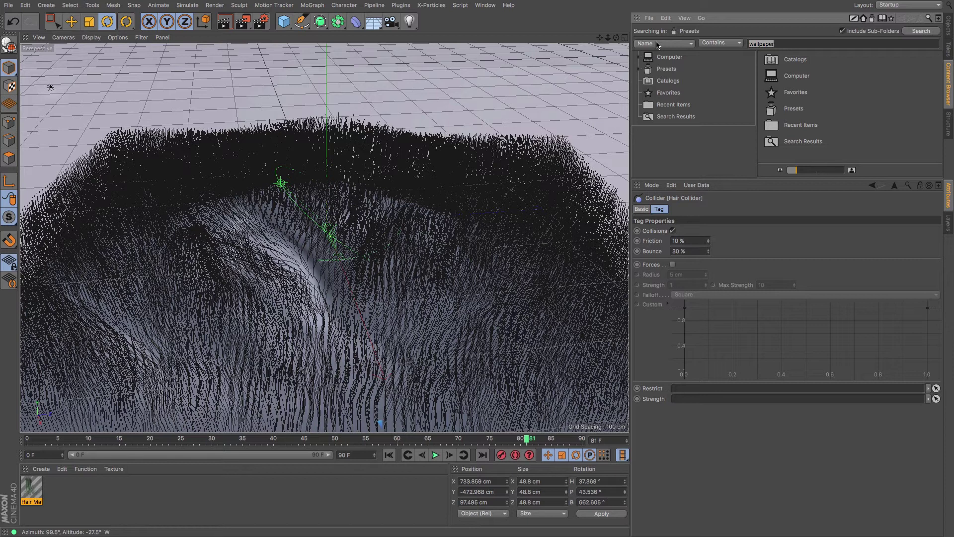
type("mud")
key("Return")
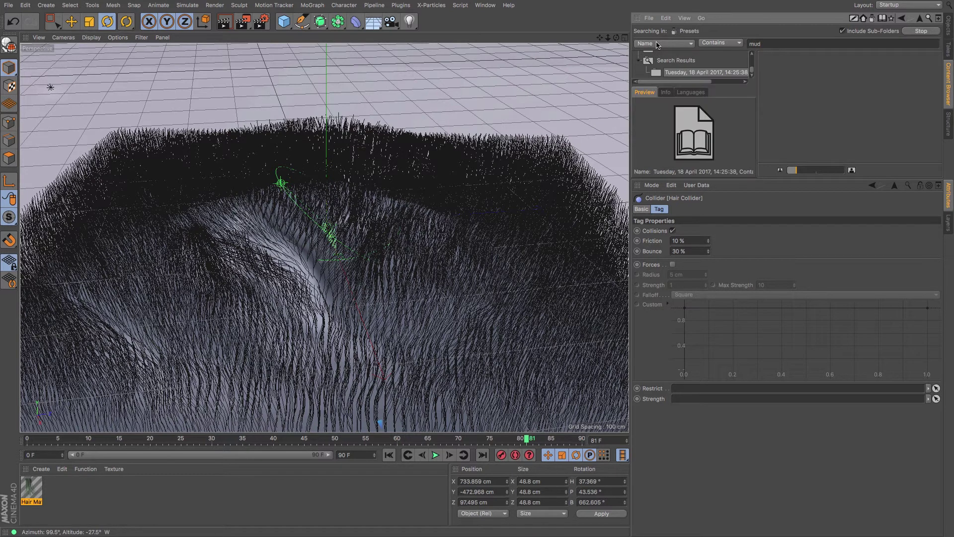
double_click(822, 67)
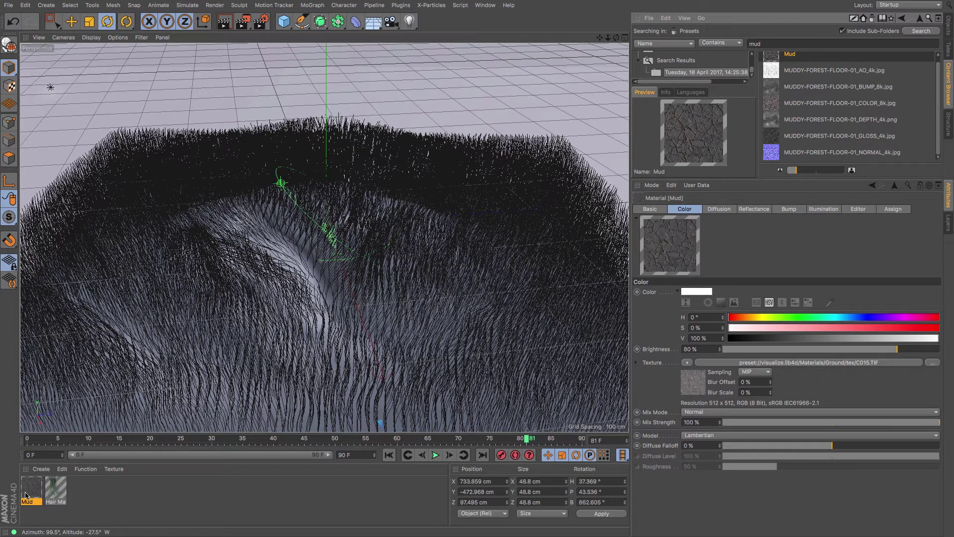
left_click_drag(27, 494, 328, 300)
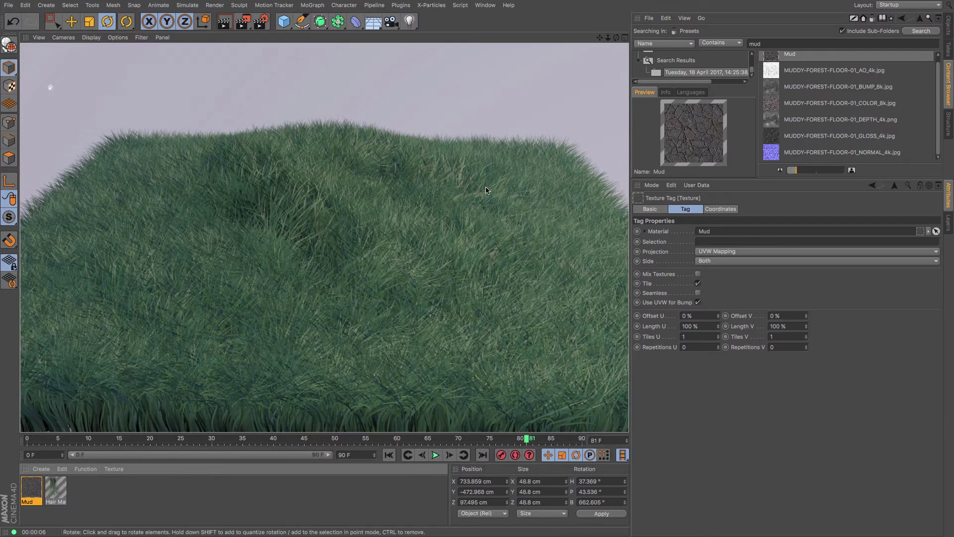
left_click(949, 24)
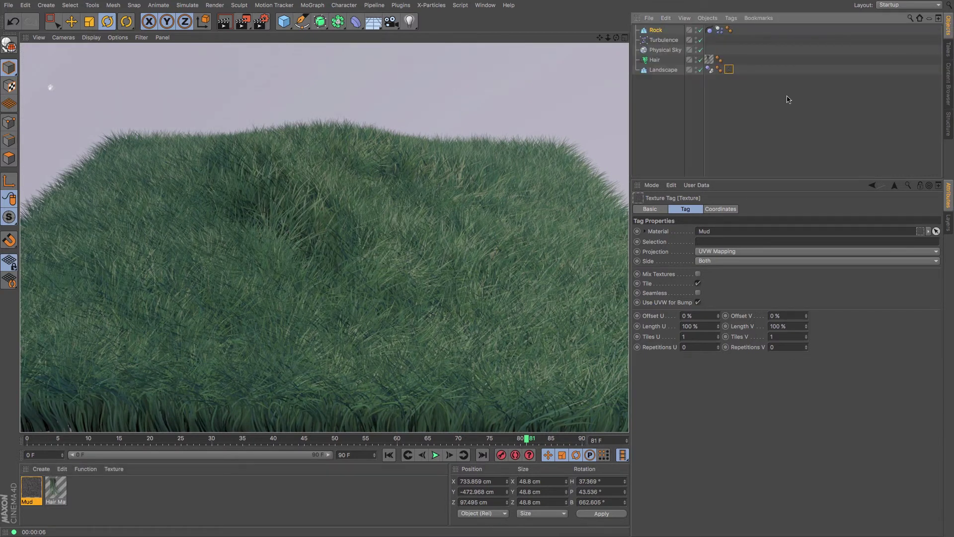
Change the Hair object's Count from 70000 to 50000 in the Hairs tab.
left_click(655, 60)
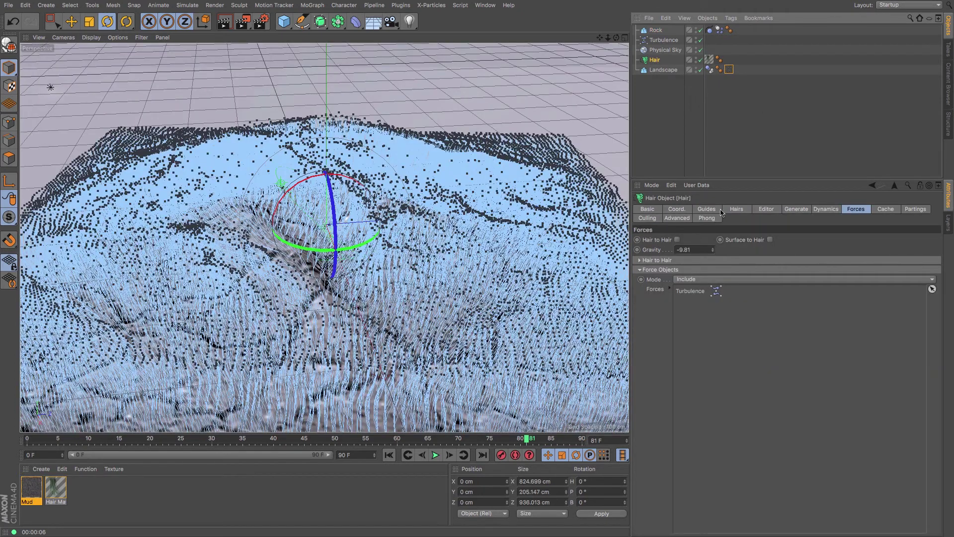
left_click(736, 210)
left_click(688, 240)
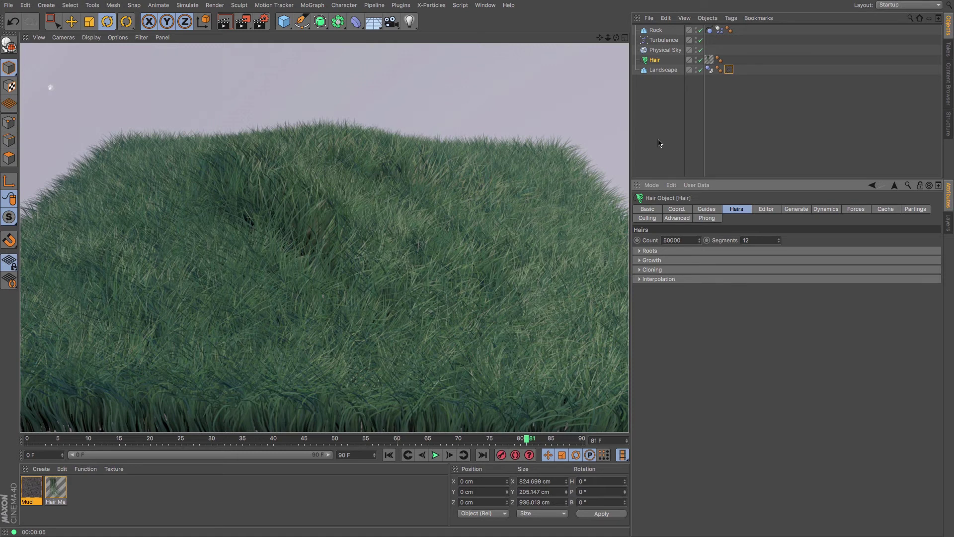
left_click(242, 23)
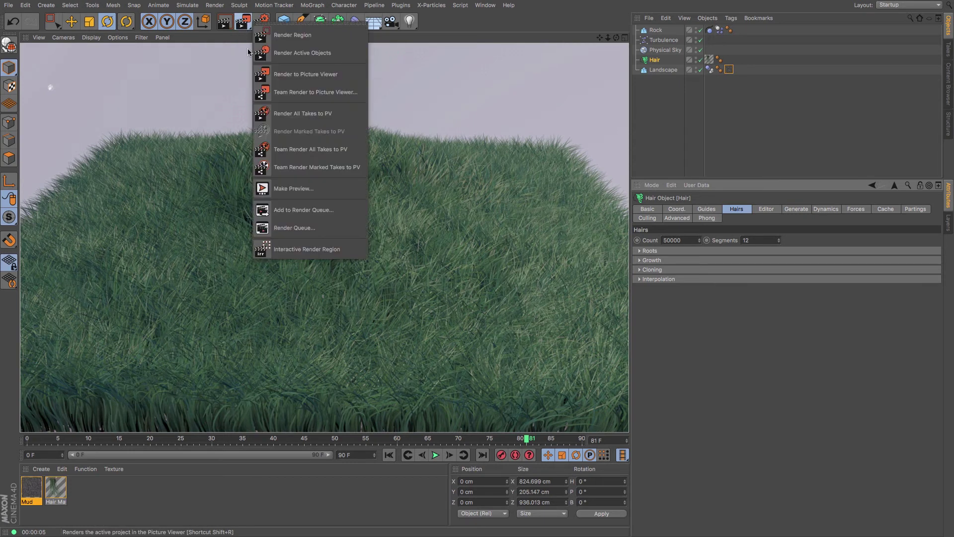
Make a Full Render preview of all frames at a 500-pixel image size.
left_click(288, 190)
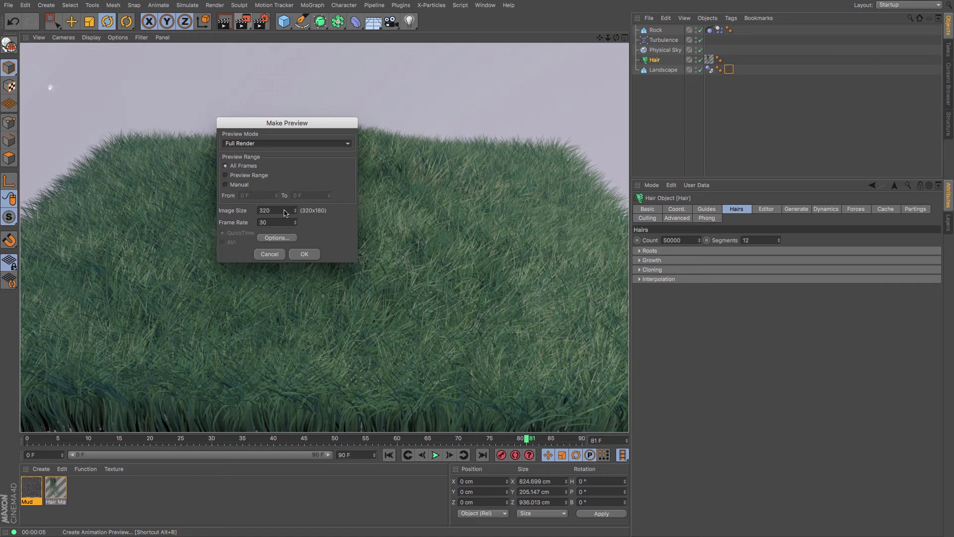
left_click(286, 213)
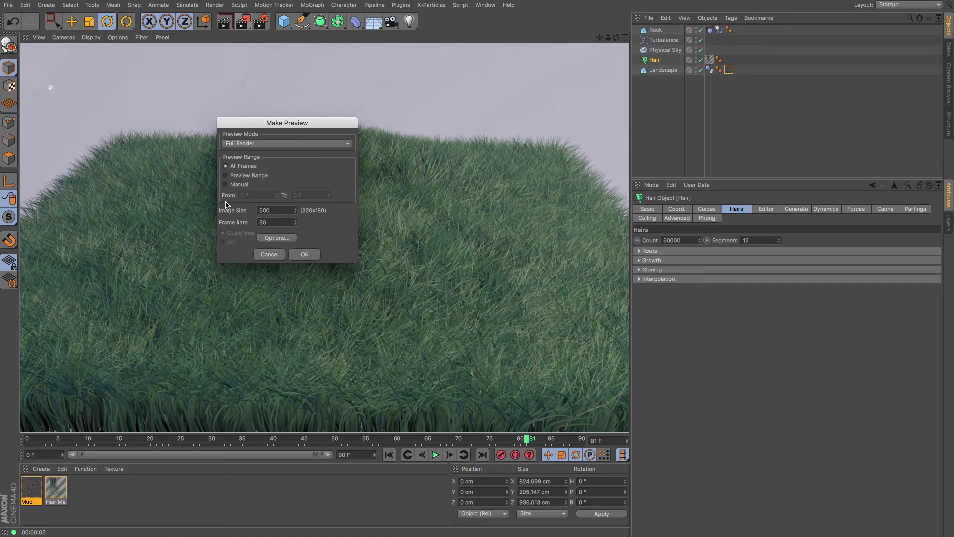
key("Return")
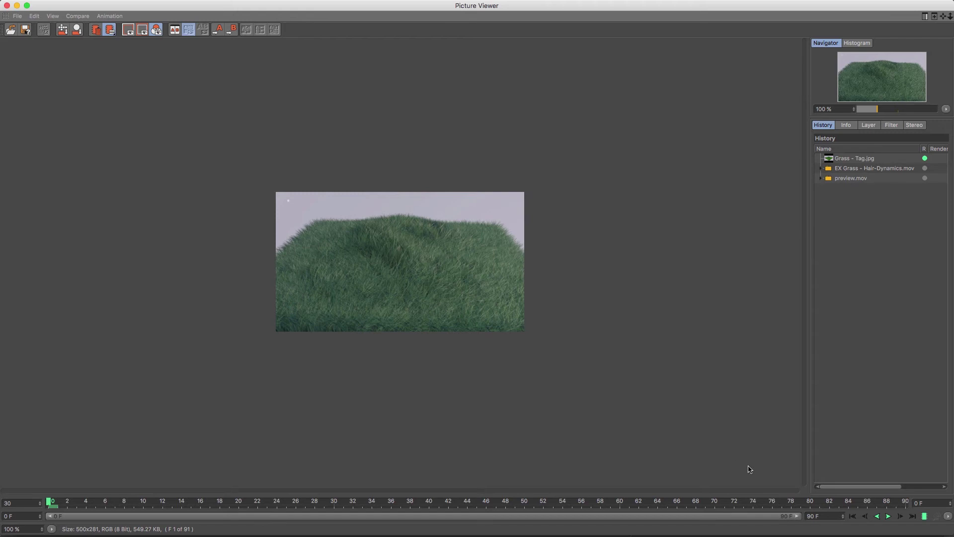
Start playback of the rendered grass preview animation in the Picture Viewer.
left_click(889, 516)
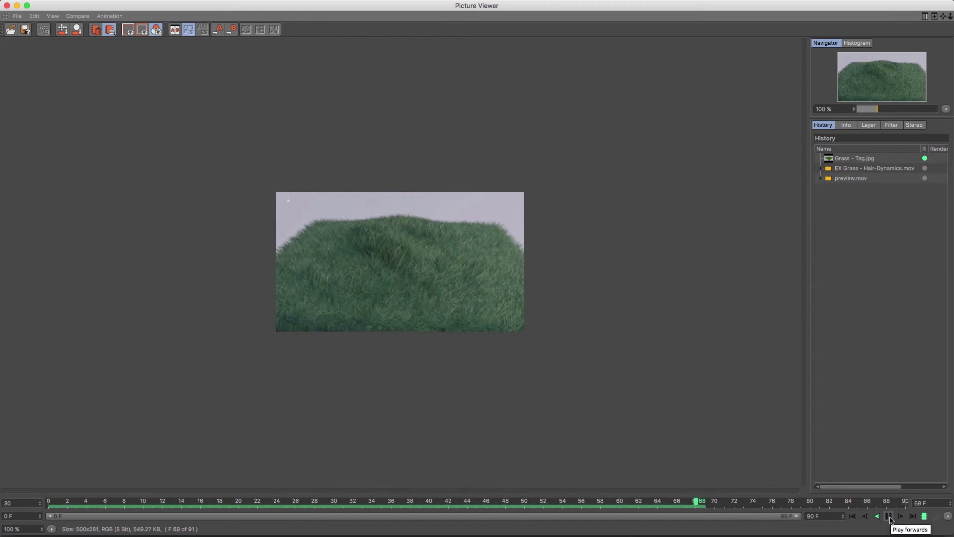